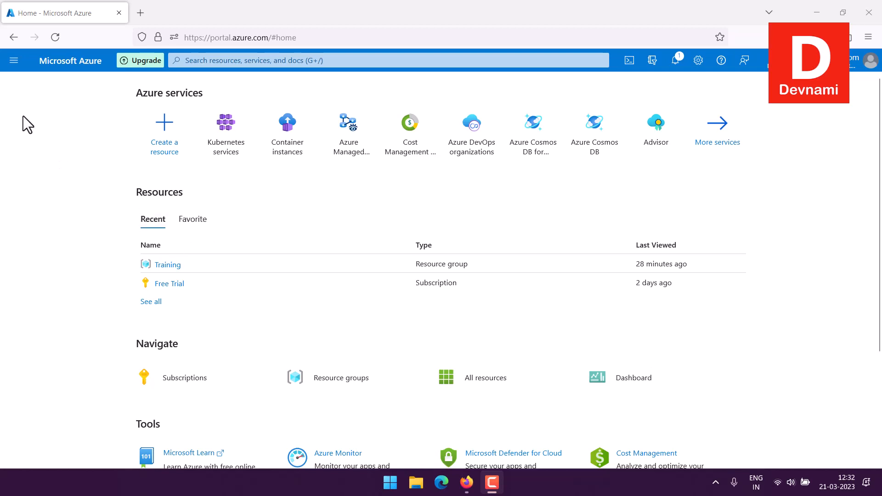
Open the Kubernetes services list from the Containers category of all services.
left_click(14, 60)
left_click(40, 137)
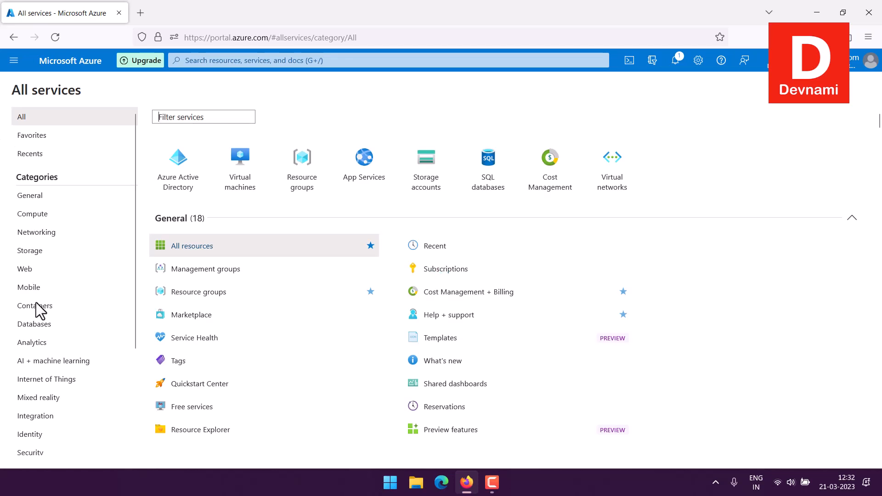
left_click(35, 306)
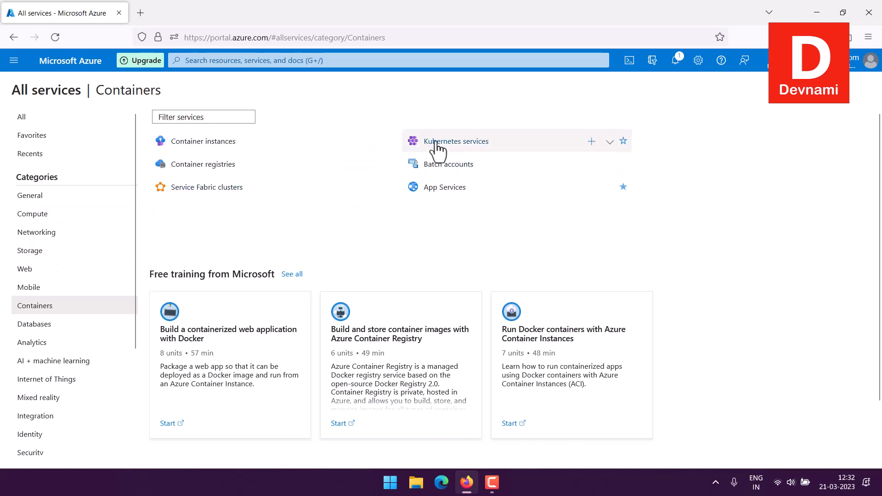
mouse_move(437, 147)
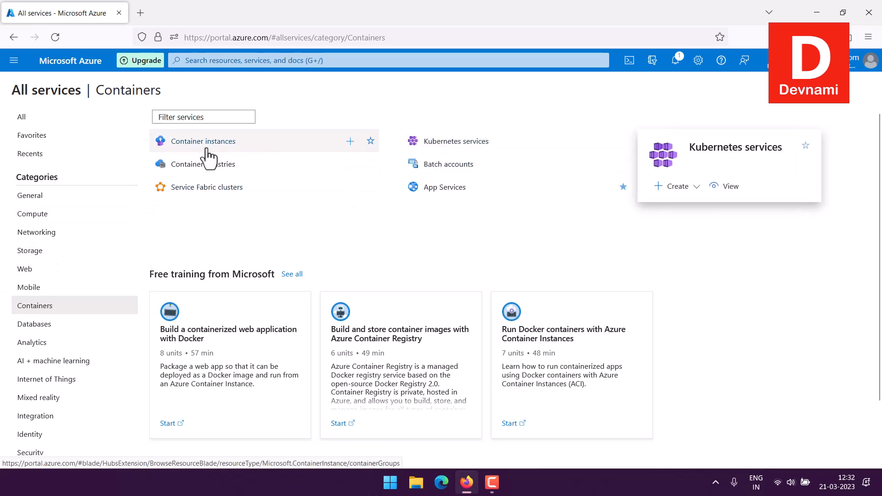
mouse_move(197, 155)
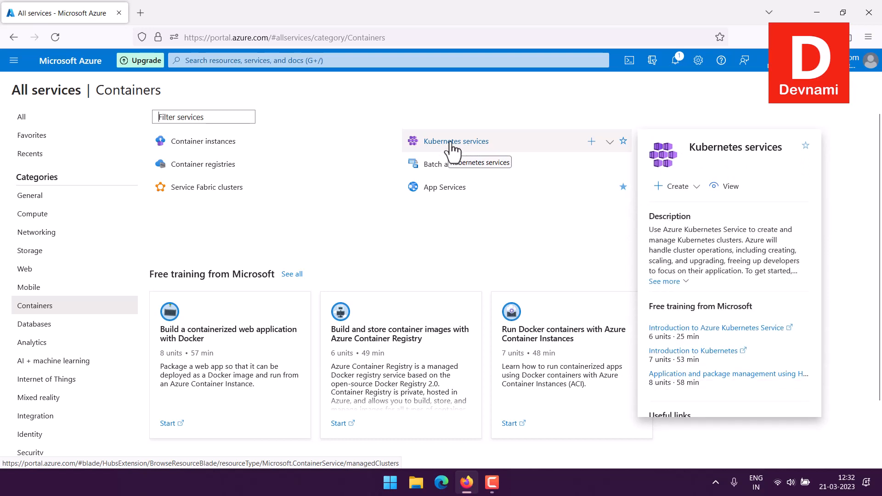
left_click(452, 143)
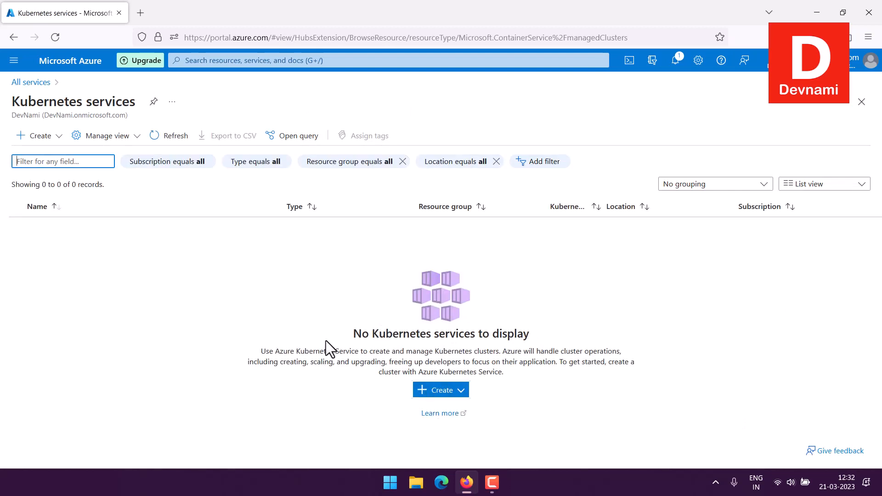
Start creating a Kubernetes cluster in the Free Trial subscription and assign it to the Training resource group.
left_click(58, 137)
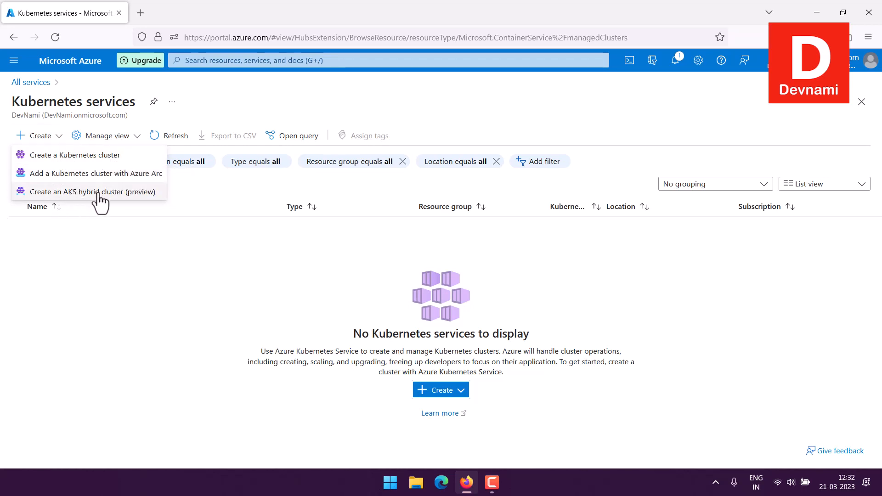
left_click(85, 157)
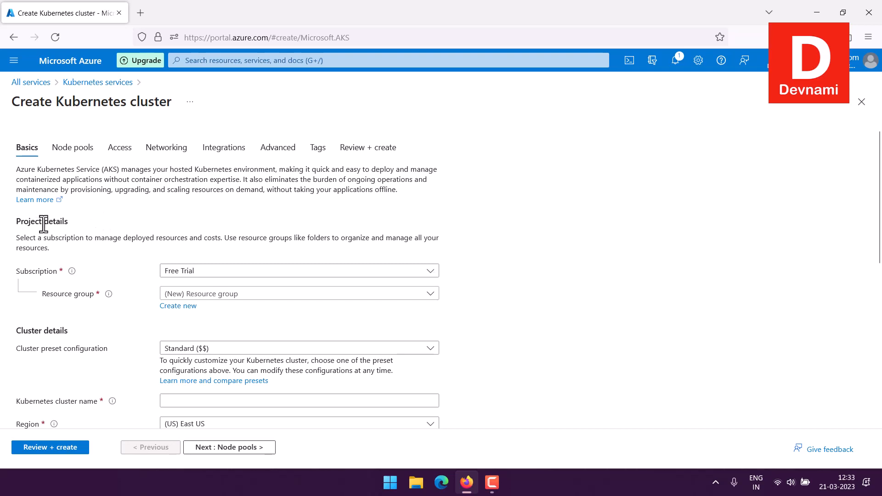
left_click(187, 274)
left_click(173, 311)
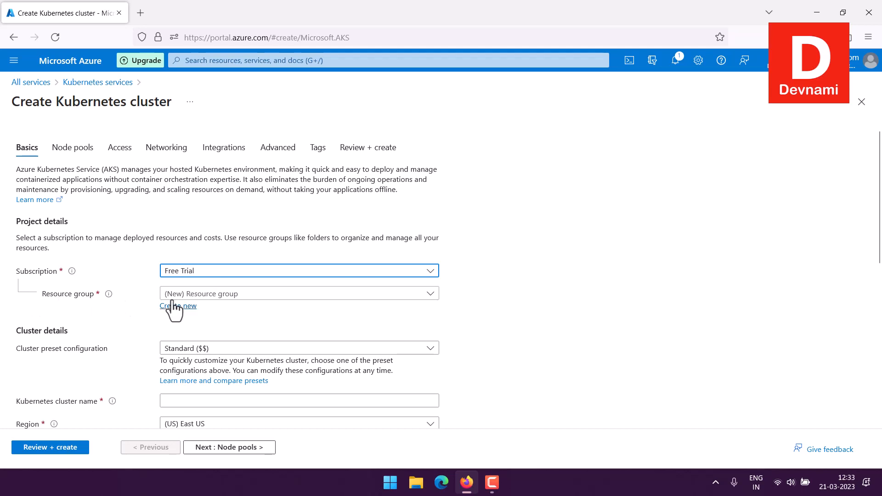
left_click(204, 295)
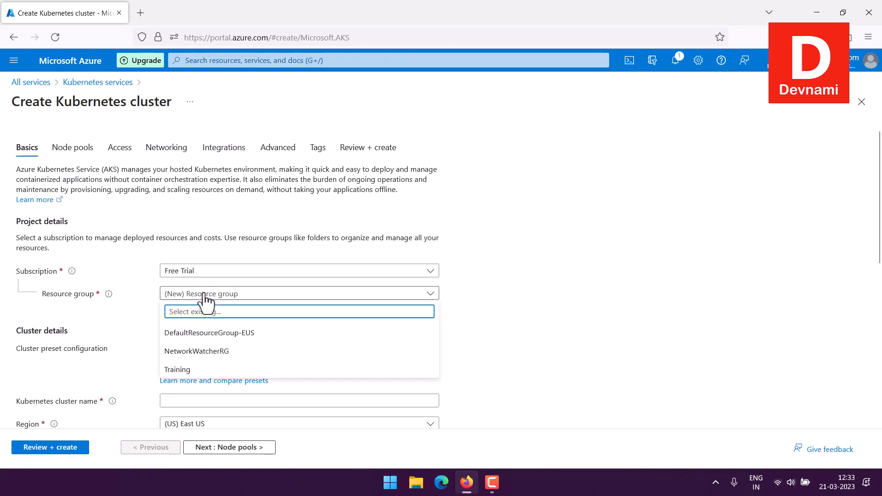
left_click(186, 370)
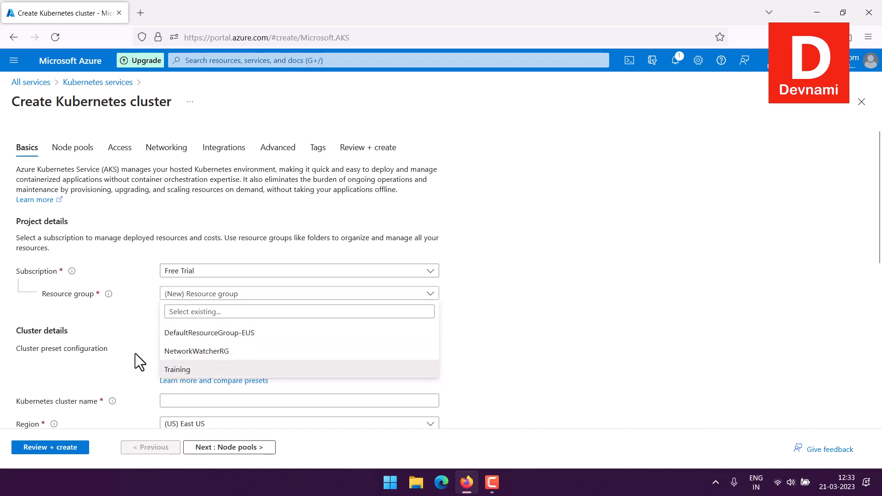
Set the cluster preset configuration to Dev/Test and name the Kubernetes cluster devkube.
scroll(134, 313, "down", 3)
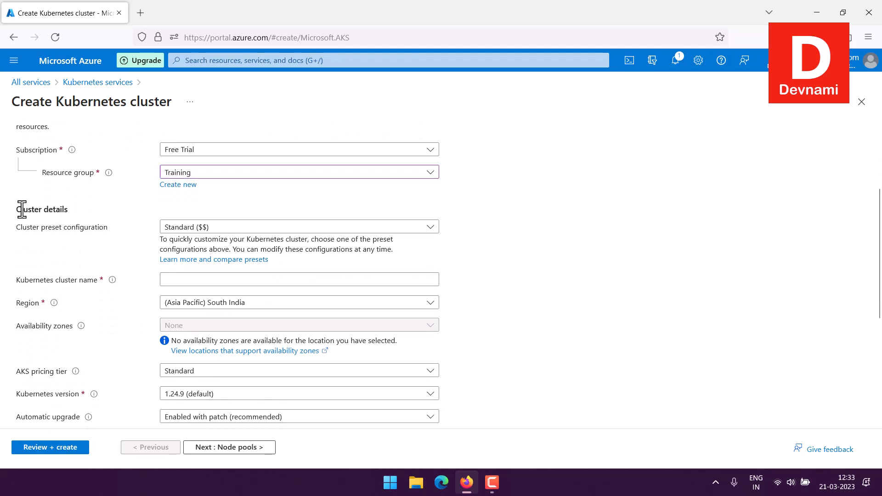
left_click_drag(20, 209, 88, 205)
left_click(75, 209)
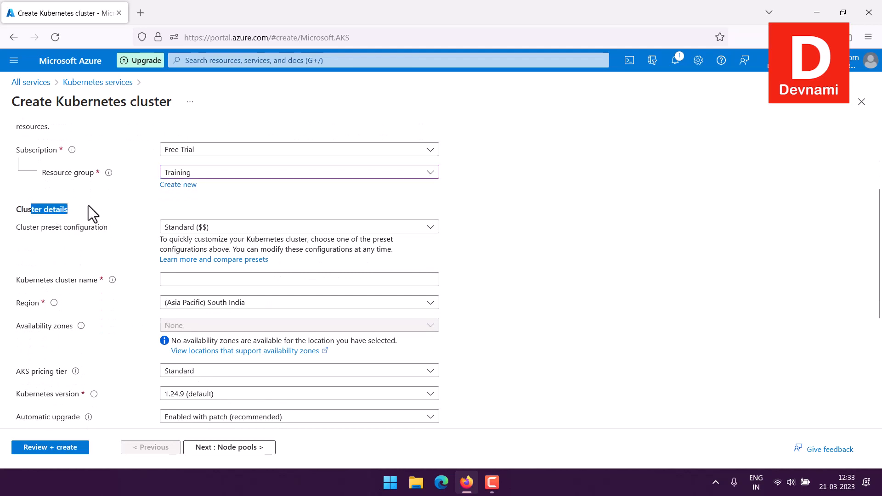
left_click(88, 204)
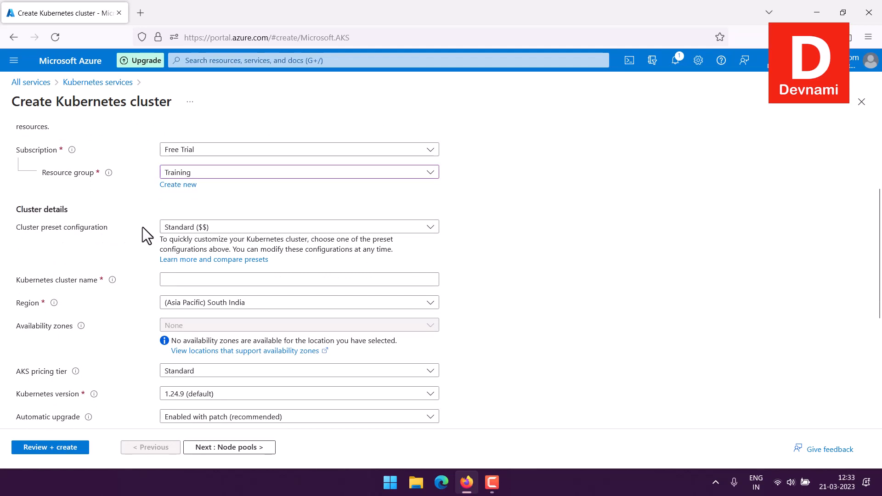
left_click(196, 228)
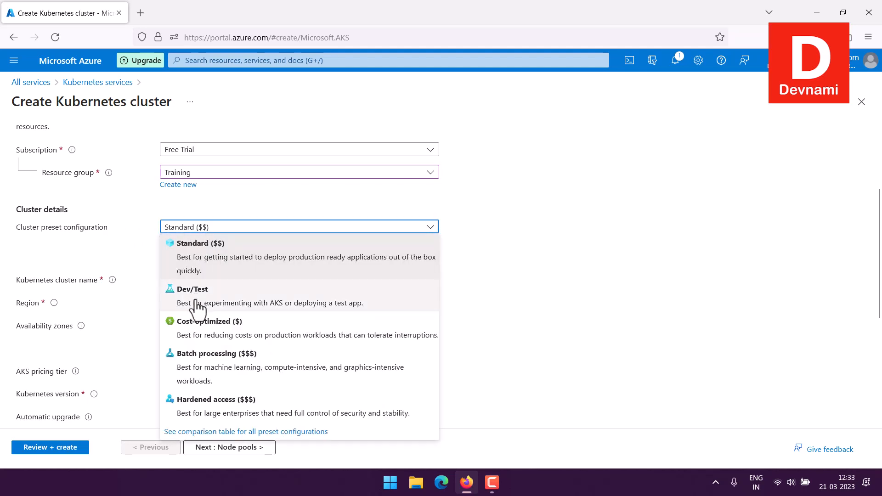
left_click(220, 301)
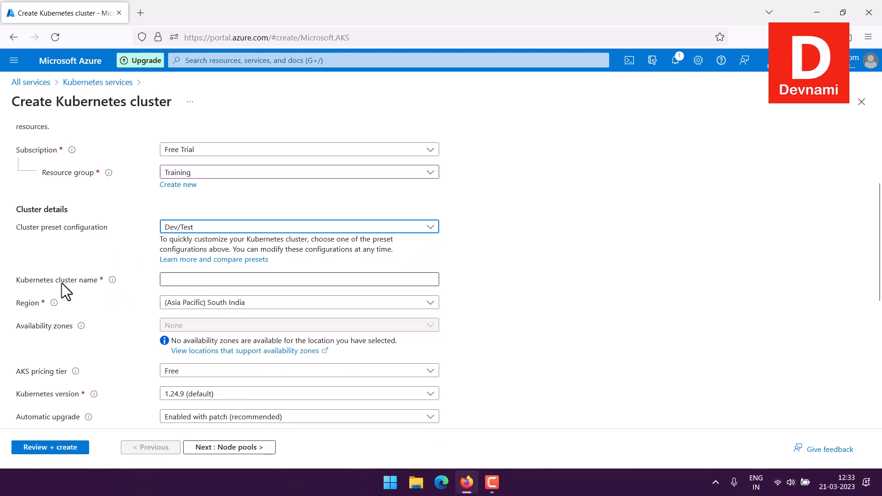
left_click(173, 280)
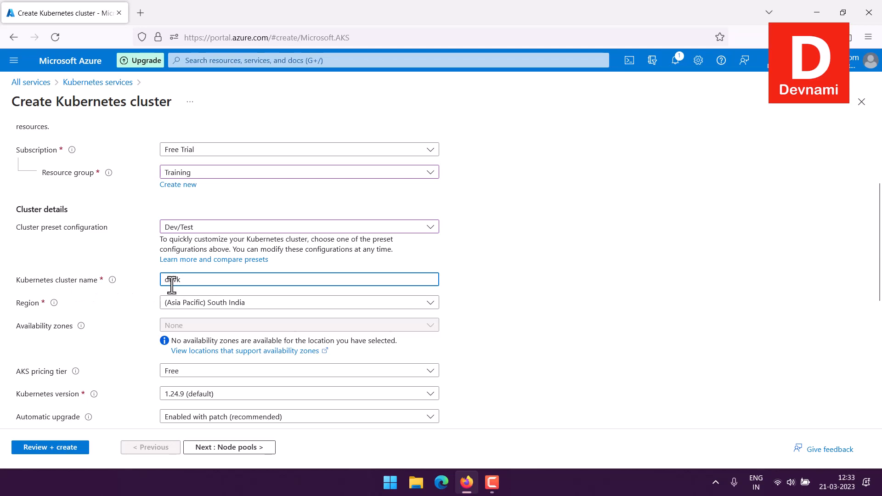
type("devkube")
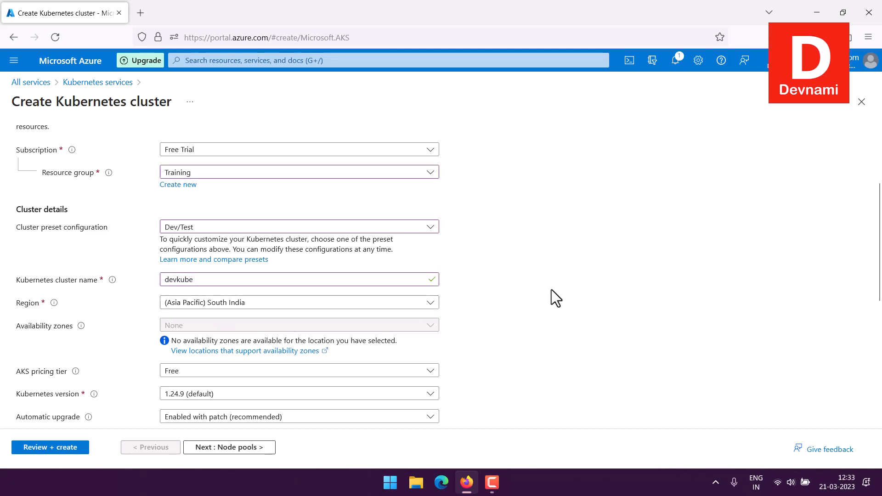
Look through the regions available for the cluster and close the list without choosing another one.
scroll(553, 290, "down", 2)
scroll(554, 284, "down", 1)
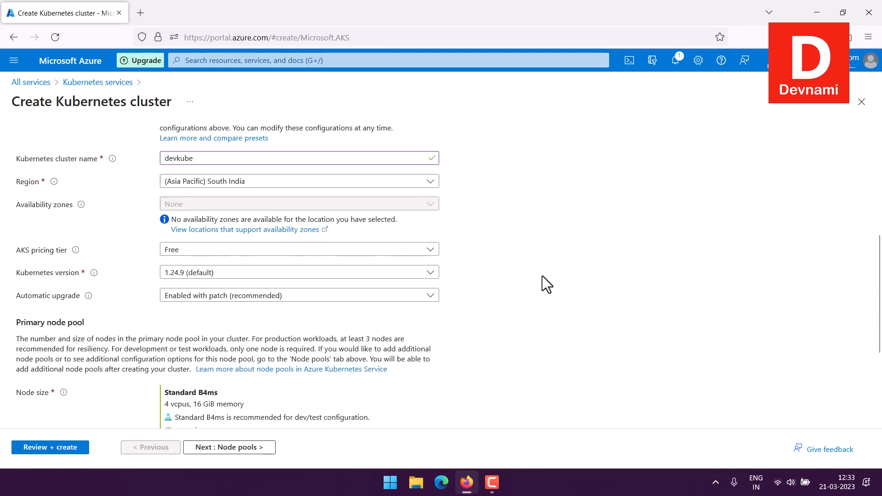
left_click(426, 194)
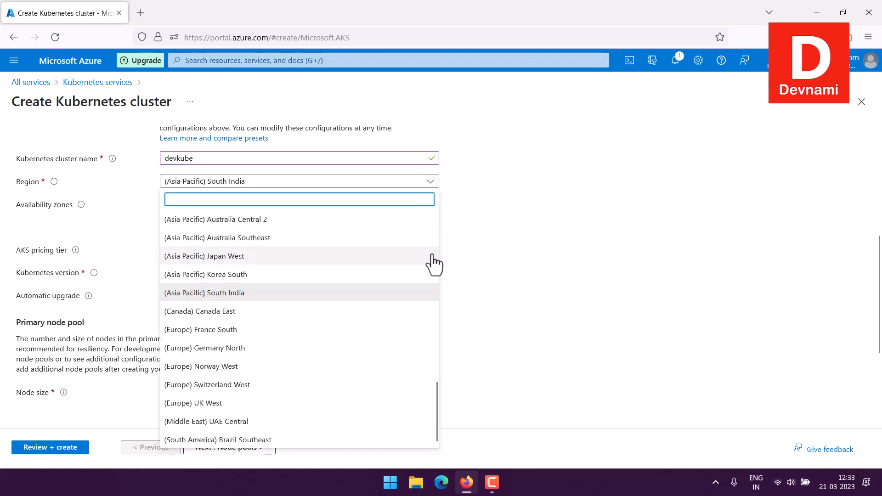
scroll(433, 262, "up", 1)
scroll(433, 263, "up", 10)
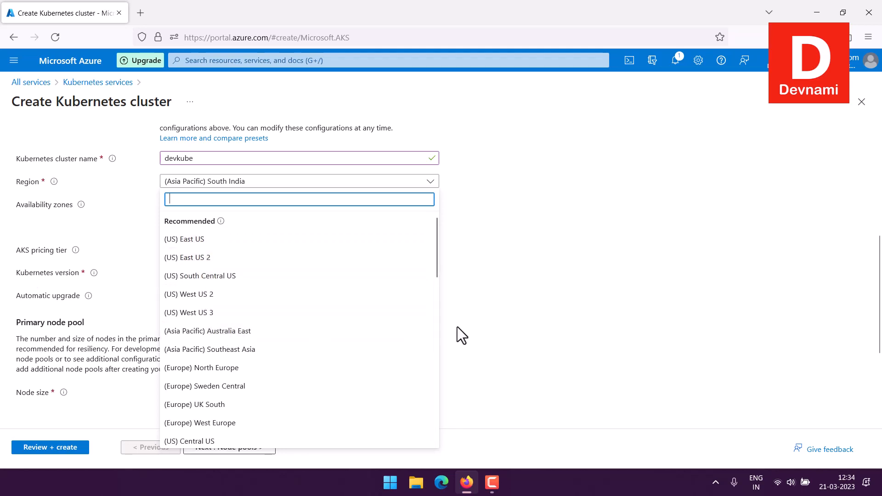
left_click(481, 323)
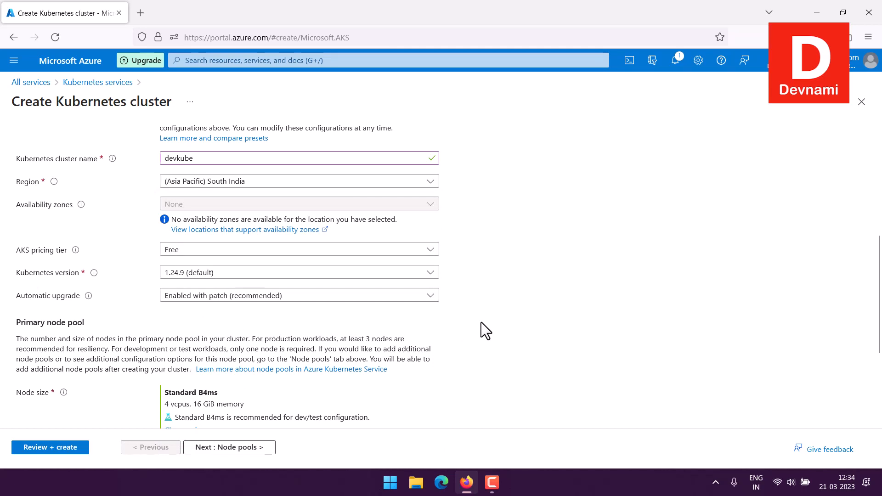
Review the available choices for the AKS pricing tier, Kubernetes version and automatic upgrade without changing them.
left_click(182, 251)
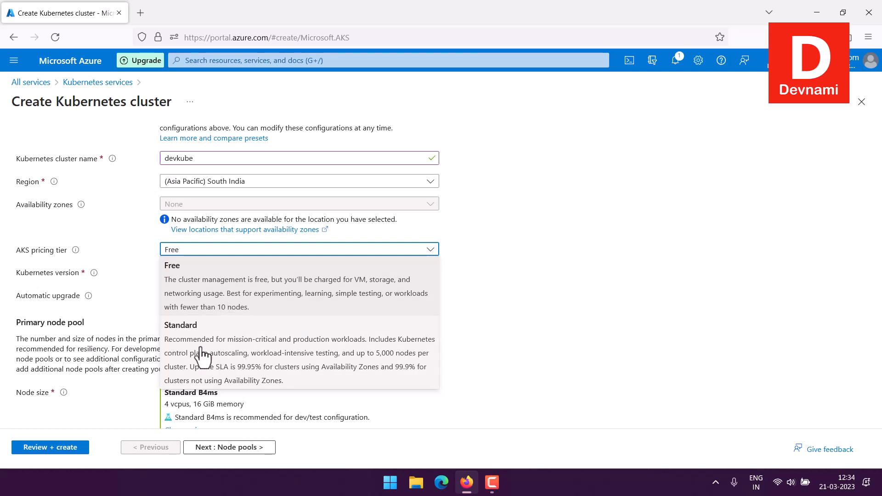
left_click(471, 336)
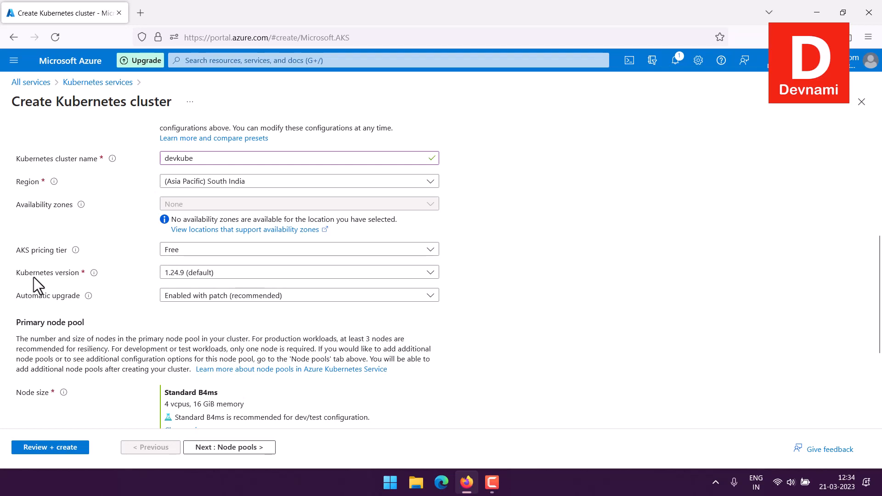
left_click(184, 275)
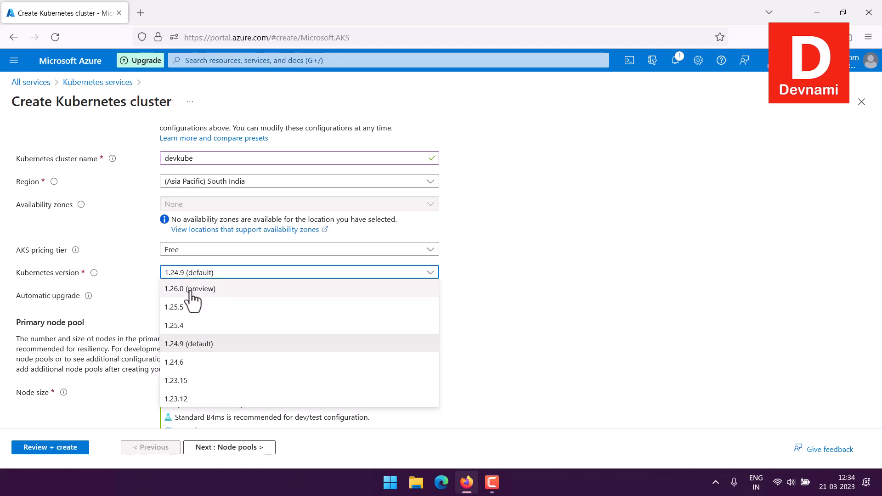
left_click(147, 303)
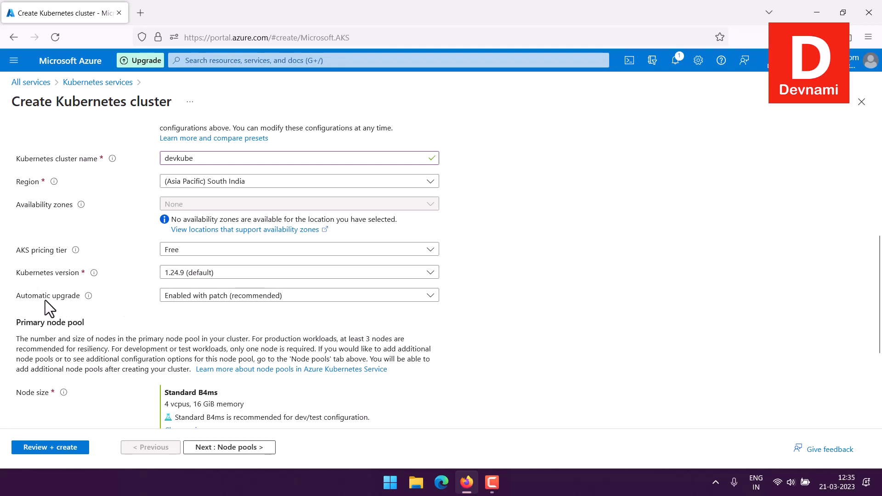
left_click(194, 297)
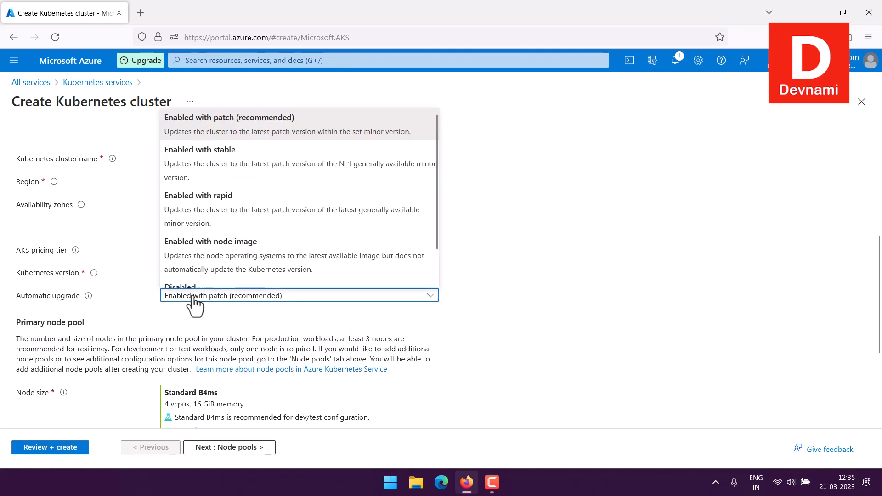
left_click(197, 313)
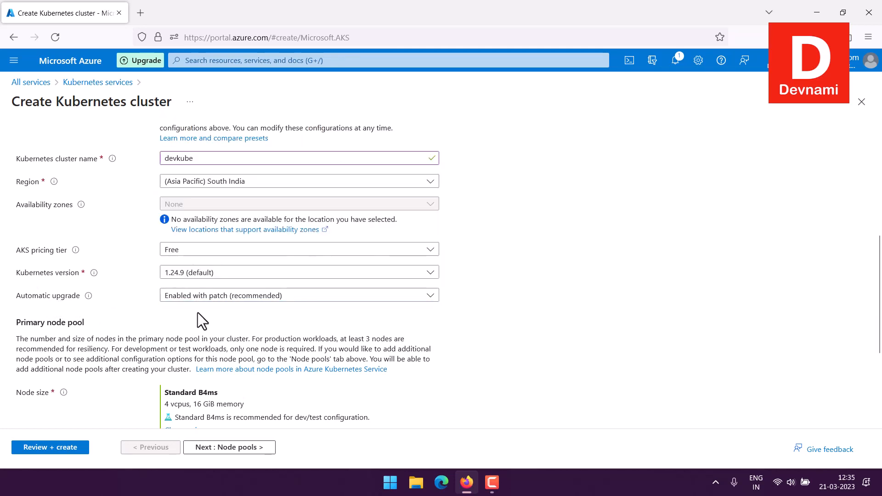
Examine the primary node pool's node size specification and open the VM size selection.
scroll(524, 316, "down", 3)
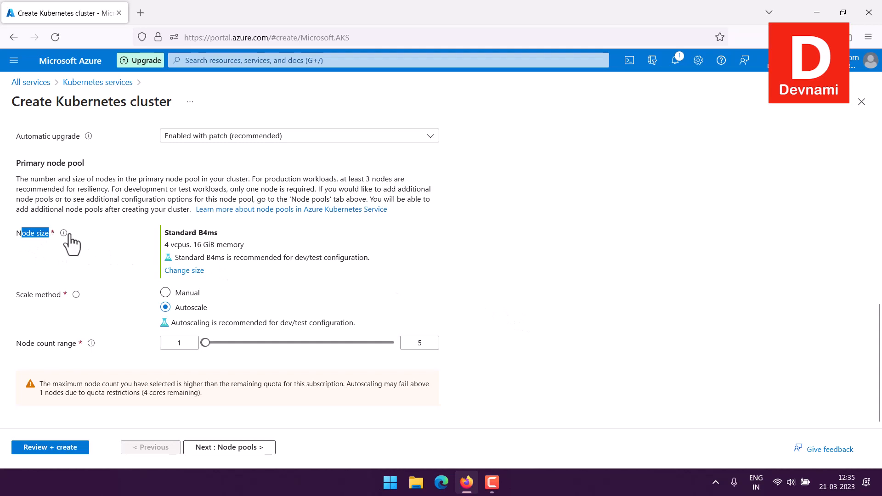
left_click_drag(191, 244, 264, 257)
left_click(183, 240)
left_click_drag(177, 245, 249, 243)
left_click(249, 244)
left_click(246, 243)
left_click(250, 244)
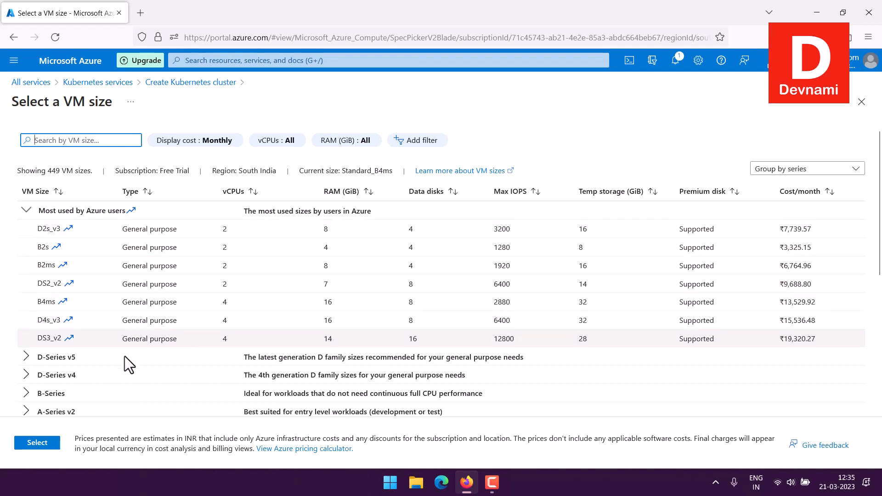
Browse the VM size series, expanding and collapsing D-Series v5, B-Series and D-Series v4 to examine their sizes.
left_click(26, 358)
scroll(6, 331, "down", 3)
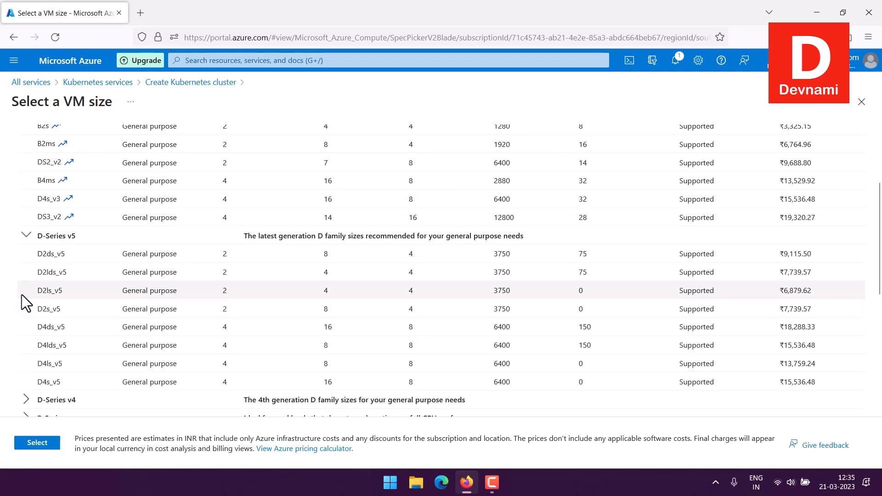
left_click(22, 235)
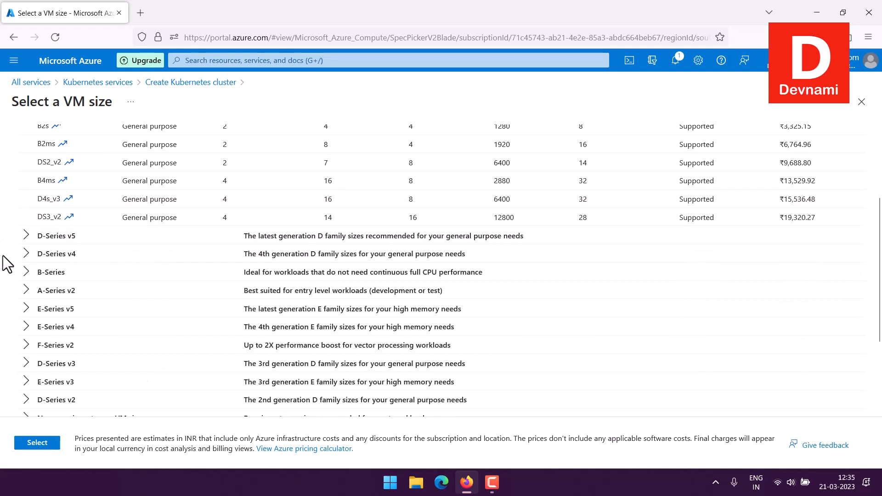
left_click(27, 272)
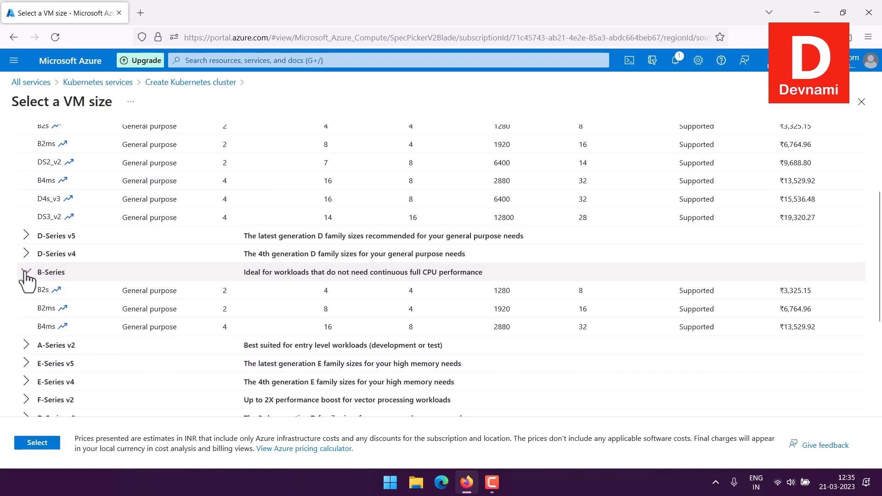
left_click(26, 273)
left_click(26, 254)
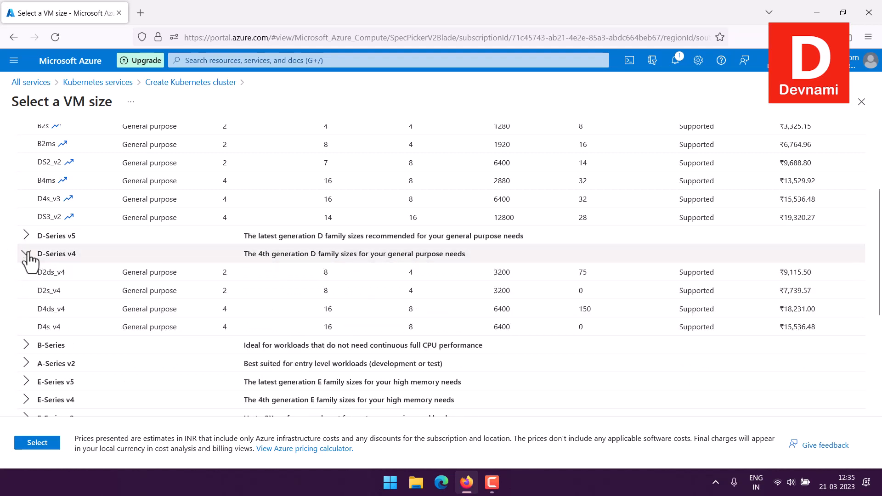
left_click(26, 254)
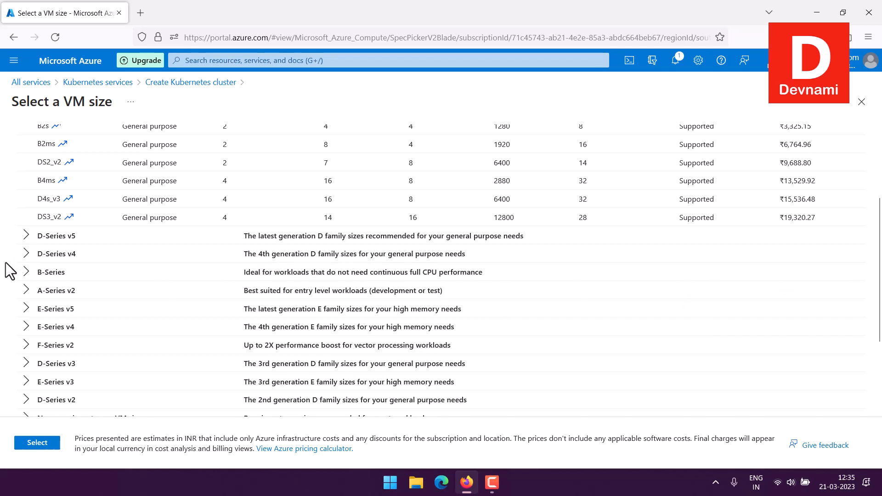
scroll(7, 280, "down", 3)
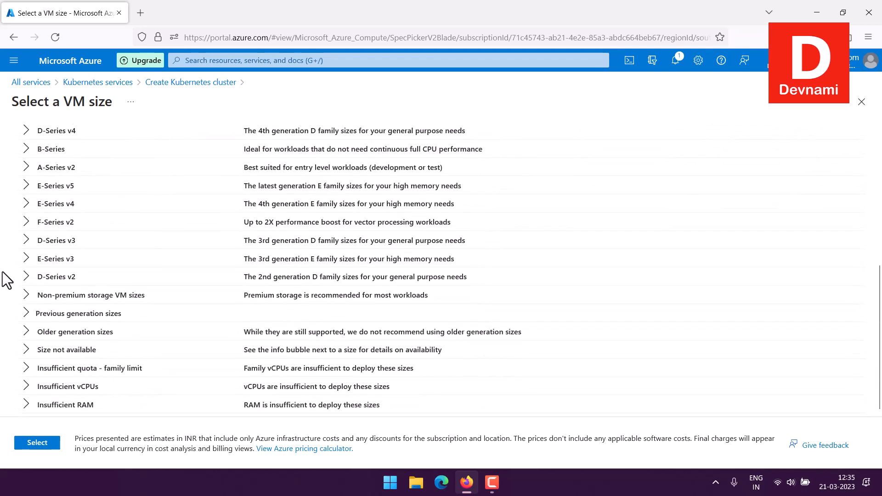
Confirm B2s as the primary node pool's VM size and set manual scaling with a node count of 1.
scroll(7, 280, "up", 5)
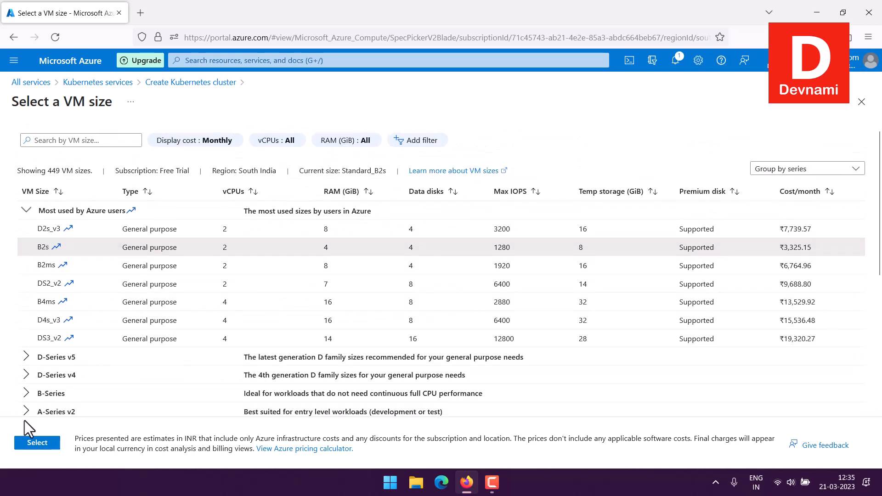
left_click(37, 442)
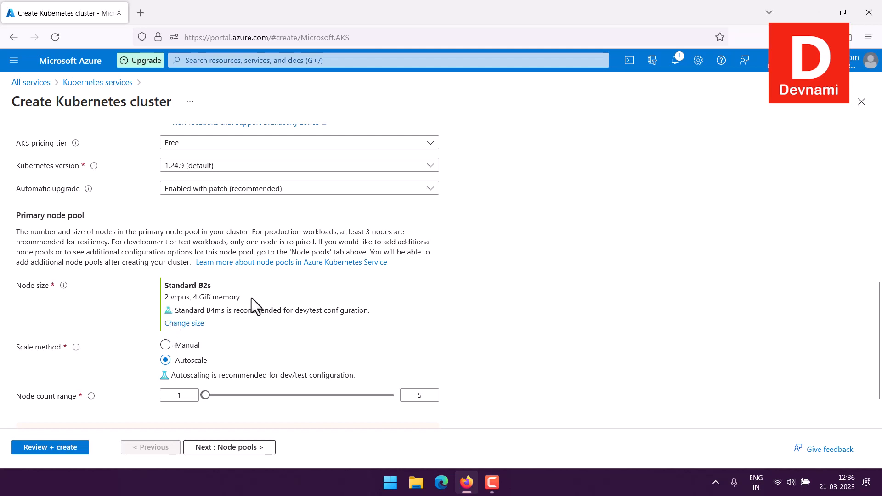
scroll(252, 297, "down", 2)
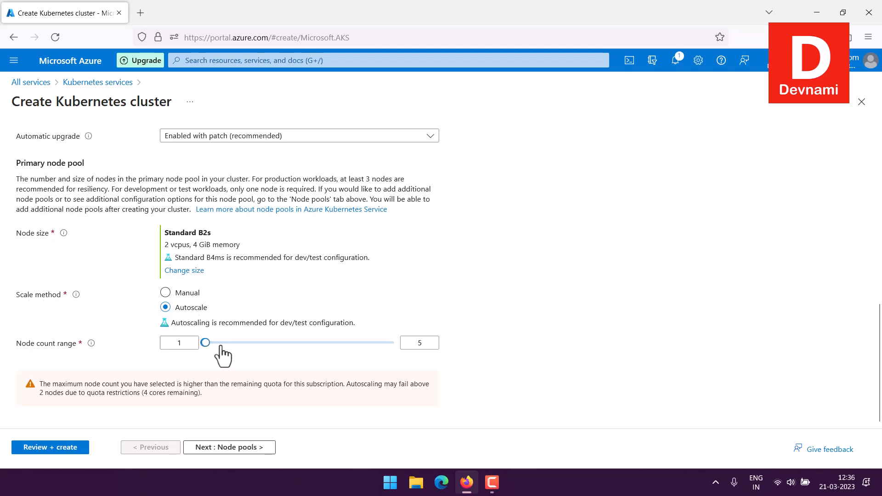
left_click(166, 293)
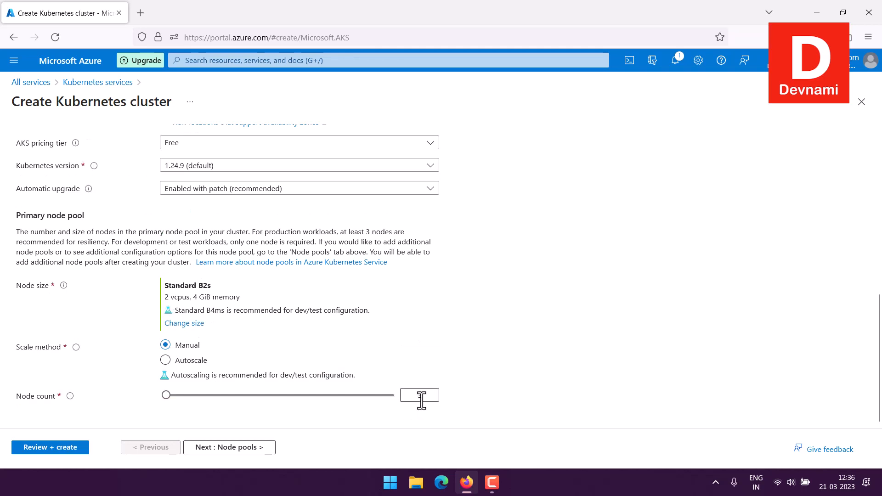
double_click(434, 399)
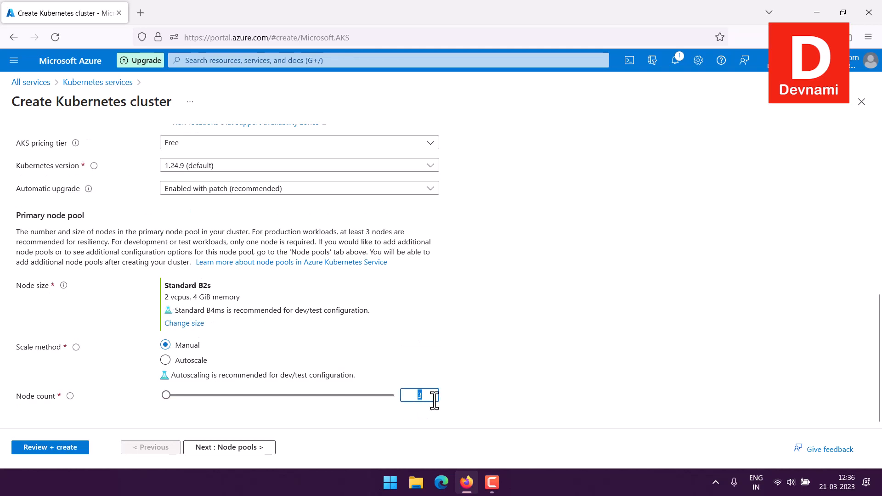
type("1")
left_click(471, 395)
Read the primary node pool guidance on node requirements for production and development workloads.
left_click_drag(374, 231, 339, 237)
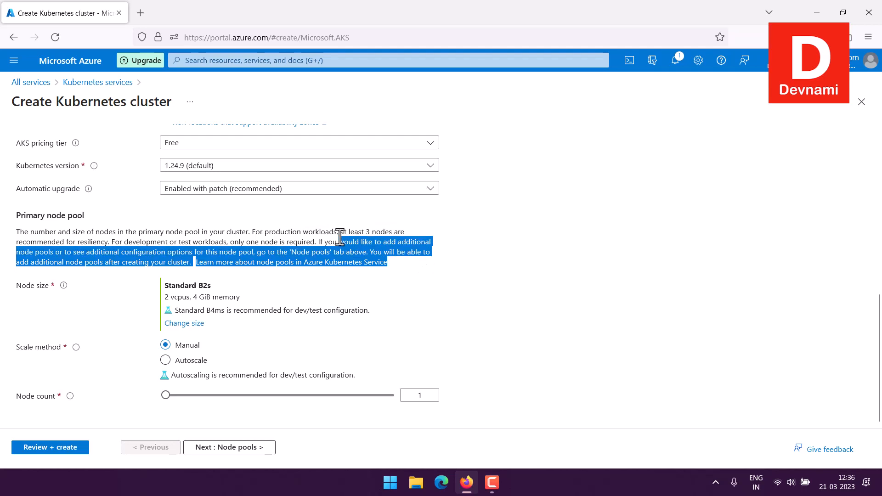
left_click(340, 237)
left_click_drag(231, 243, 370, 251)
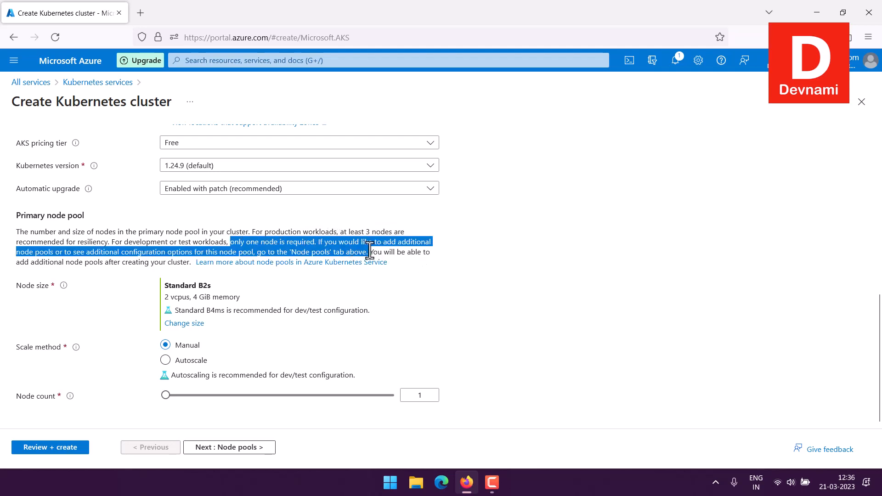
left_click(388, 258)
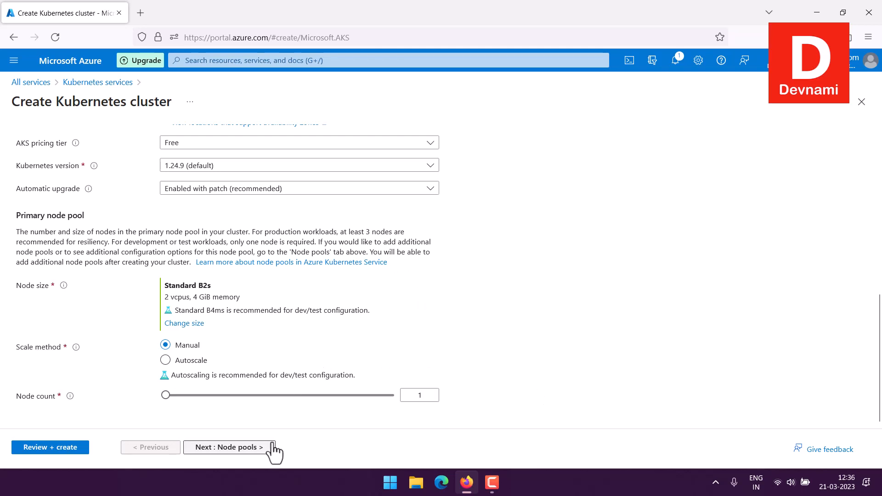
Proceed to the node pools settings and review the agentpool details, virtual nodes option and OS disk encryption types without changing them.
left_click(230, 448)
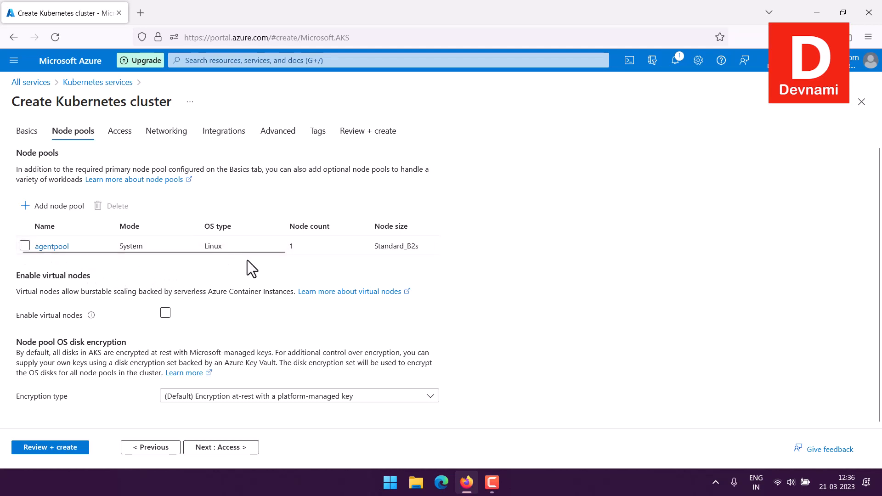
left_click_drag(252, 253, 402, 258)
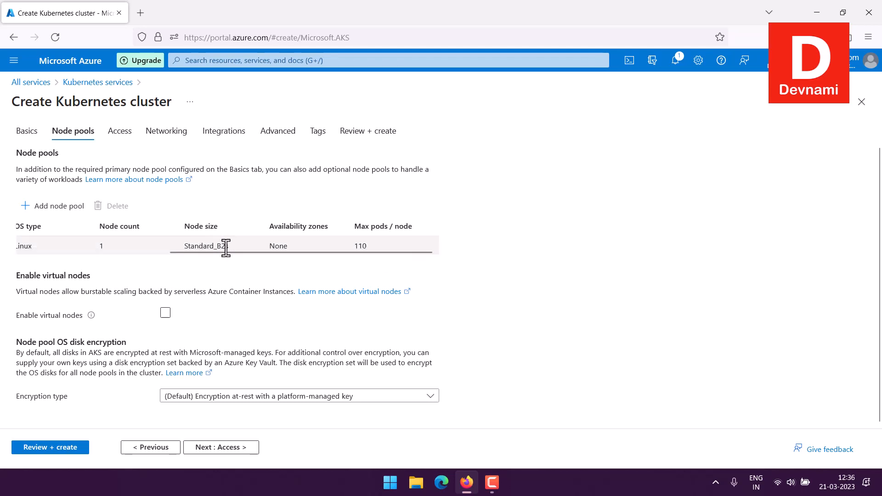
left_click_drag(223, 252, 62, 252)
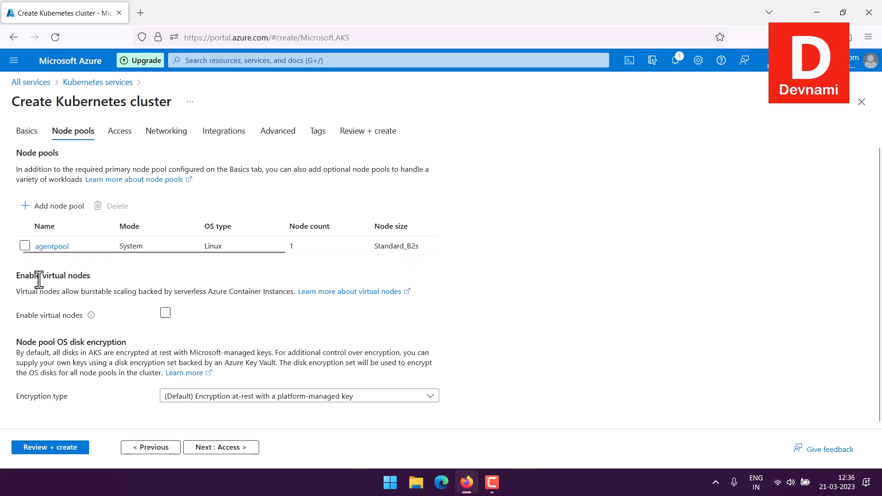
left_click_drag(20, 276, 104, 275)
left_click(109, 275)
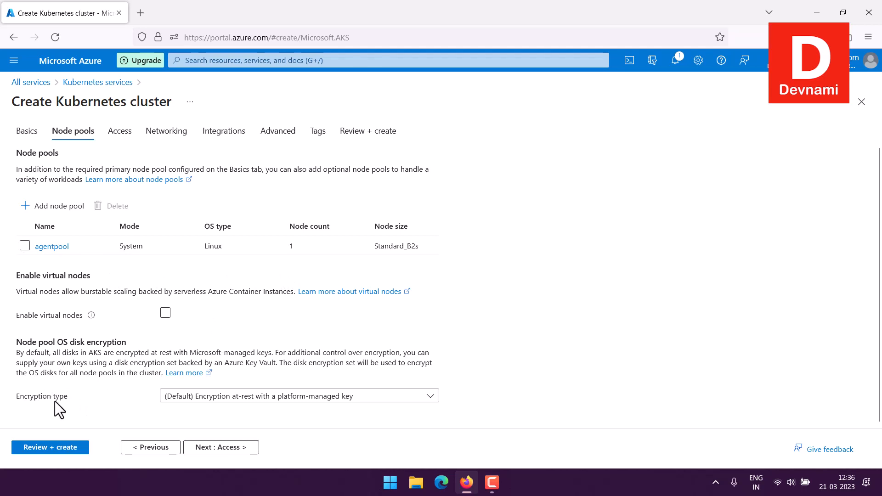
left_click(216, 396)
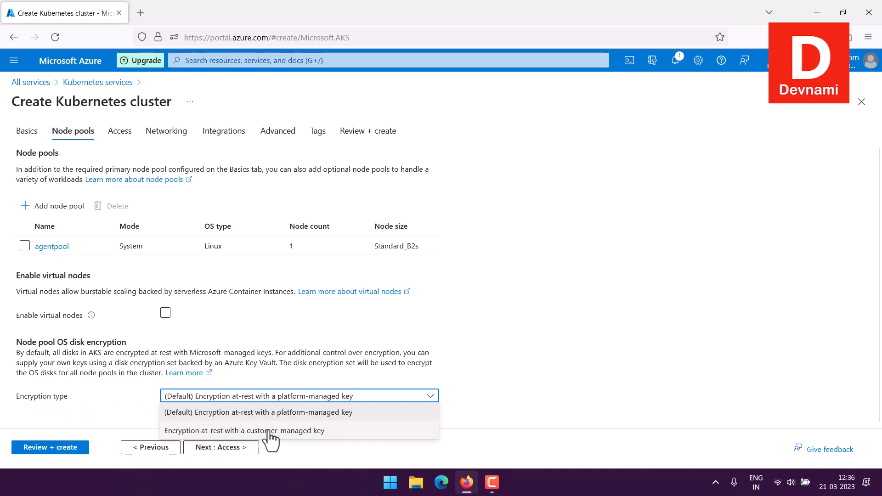
left_click(93, 352)
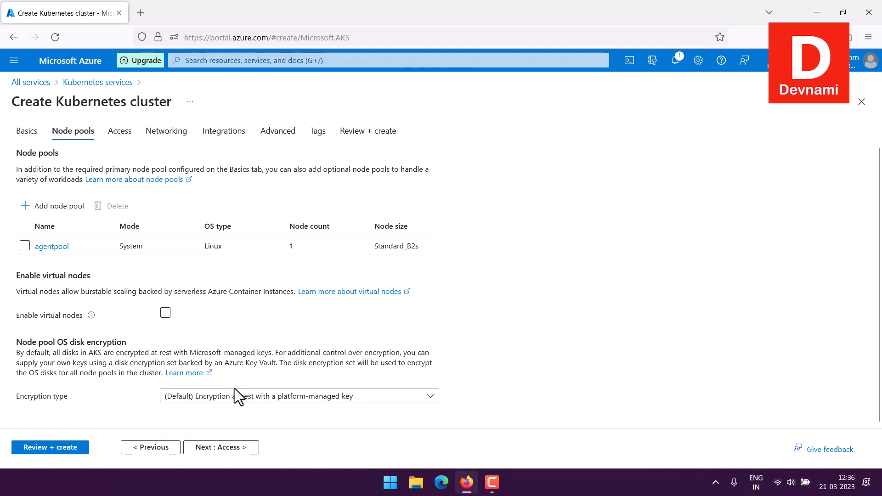
Proceed to the access settings and review the authentication and authorization options, keeping Local accounts with Kubernetes RBAC.
left_click(220, 447)
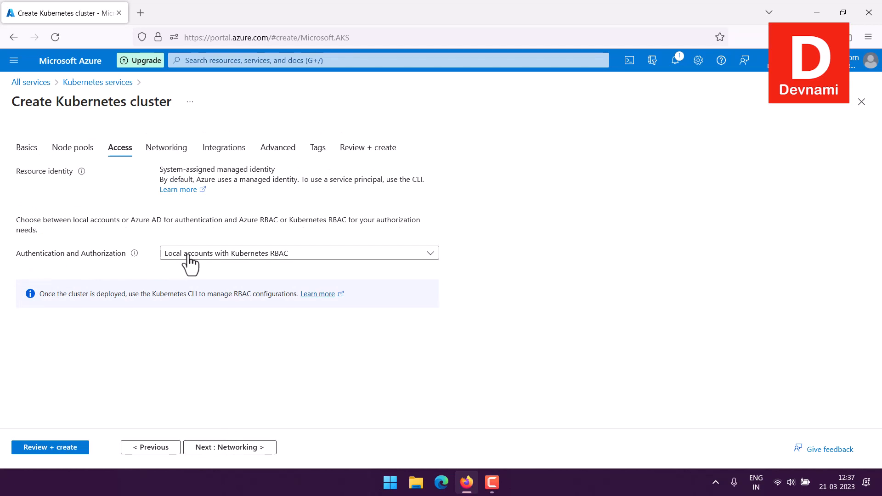
left_click(262, 254)
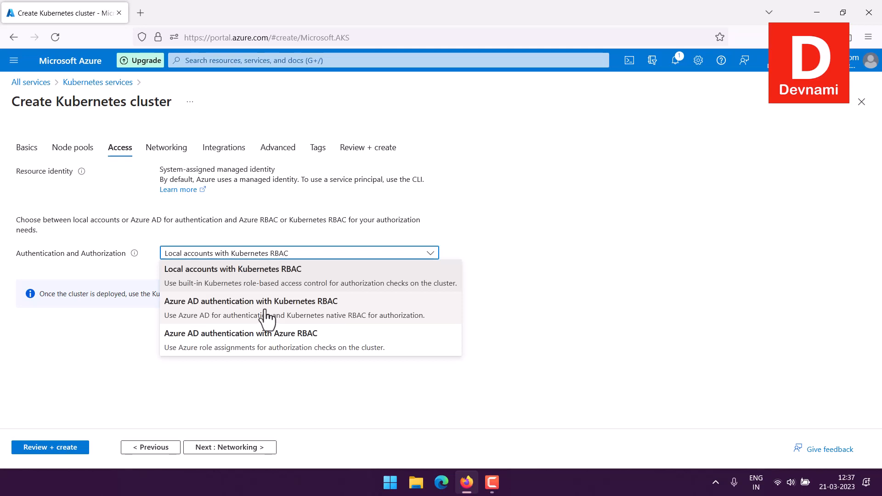
left_click(116, 241)
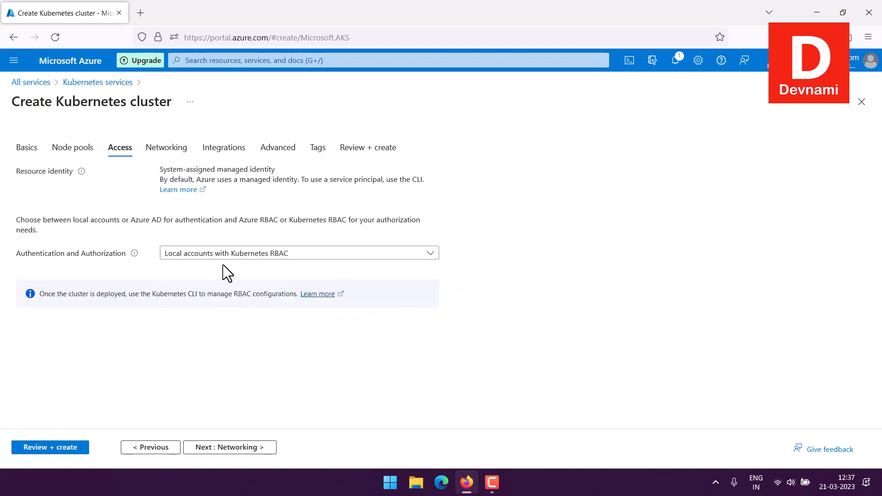
left_click(236, 255)
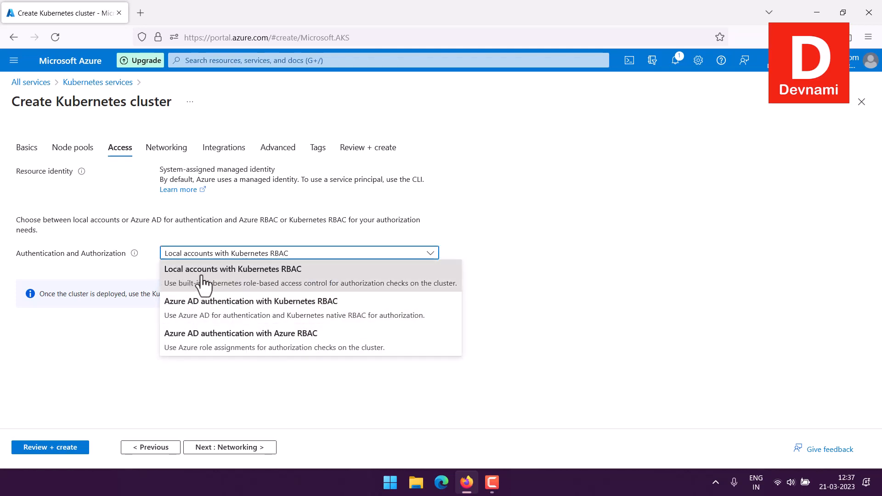
left_click(97, 229)
Proceed to the networking settings and review the network configuration, DNS name prefix, traffic routing and security options.
left_click(266, 445)
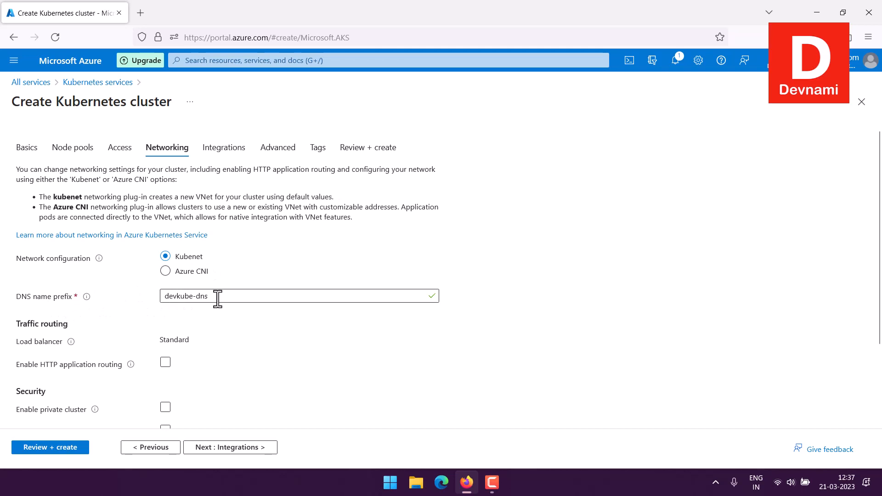
scroll(132, 296, "down", 1)
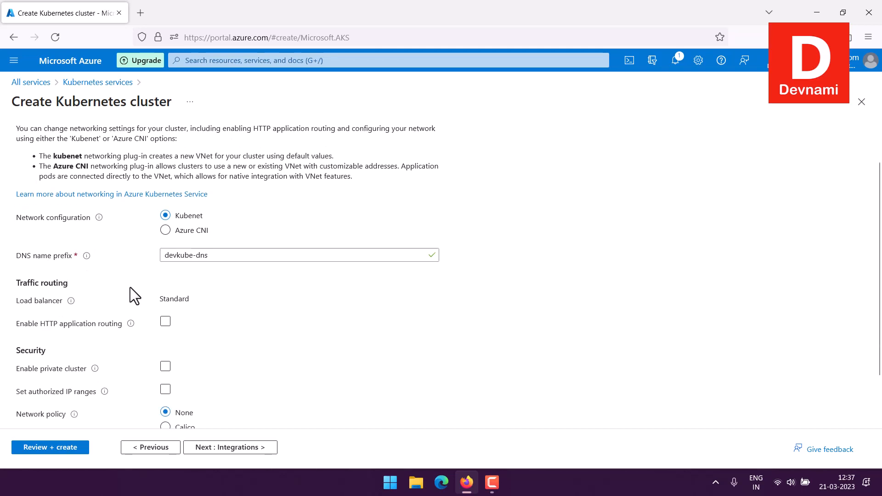
scroll(131, 287, "down", 1)
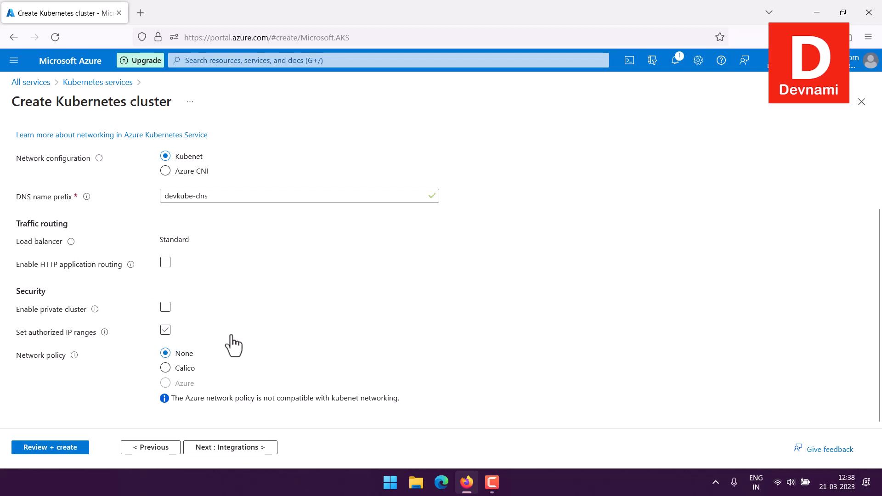
Proceed to the integrations settings, turn off Microsoft Defender for Cloud's free basic plan and check the container registry choices.
left_click(245, 448)
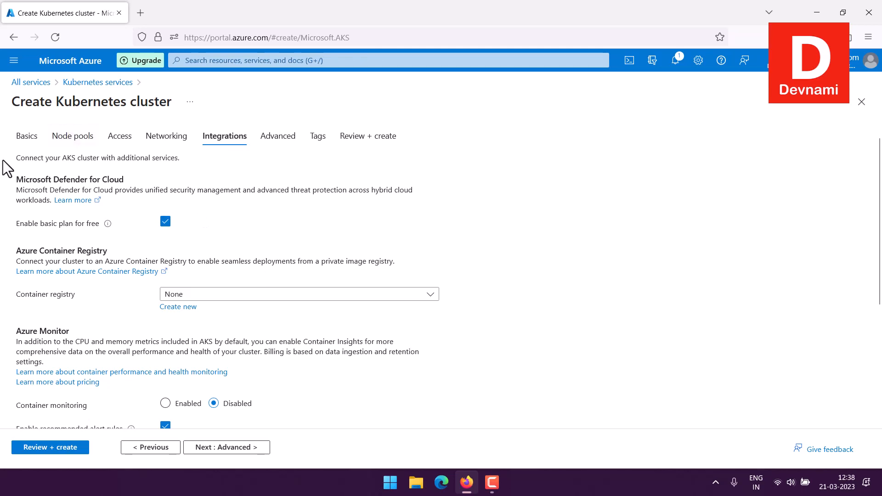
left_click(167, 223)
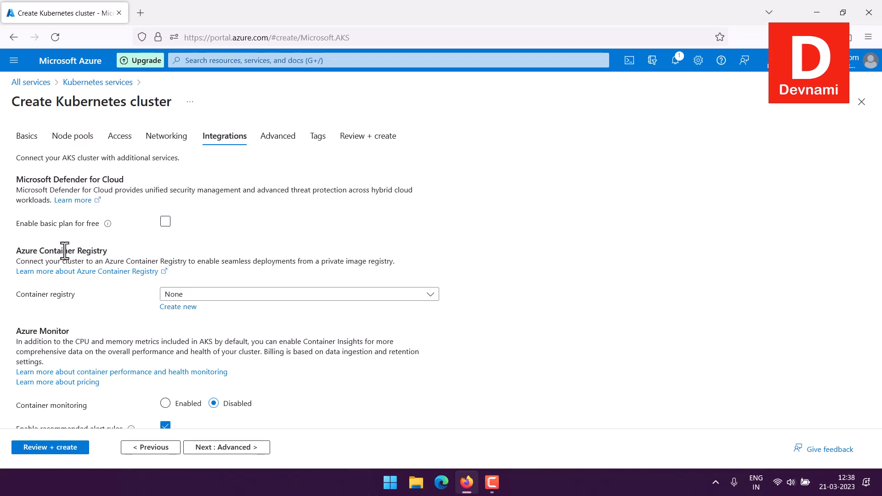
left_click_drag(25, 251, 104, 250)
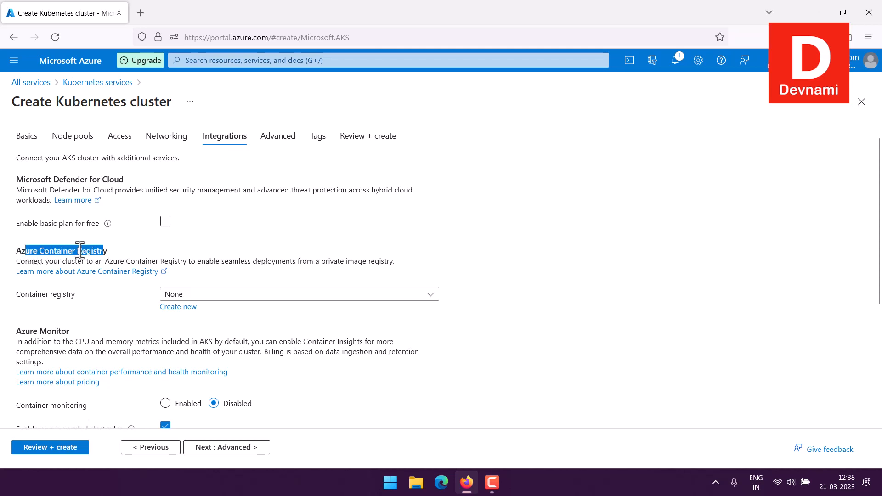
left_click(198, 296)
left_click(72, 302)
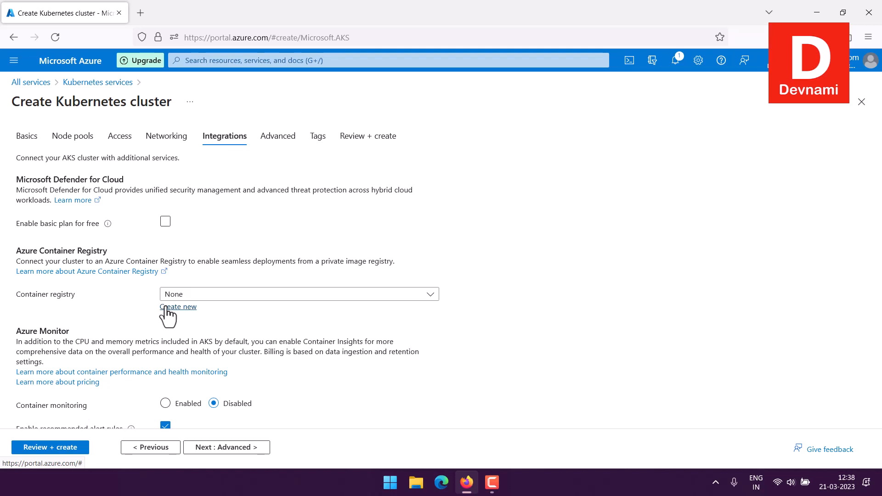
Turn off the recommended alert rules and briefly enable Azure Policy before setting it back to Disabled.
scroll(168, 316, "down", 3)
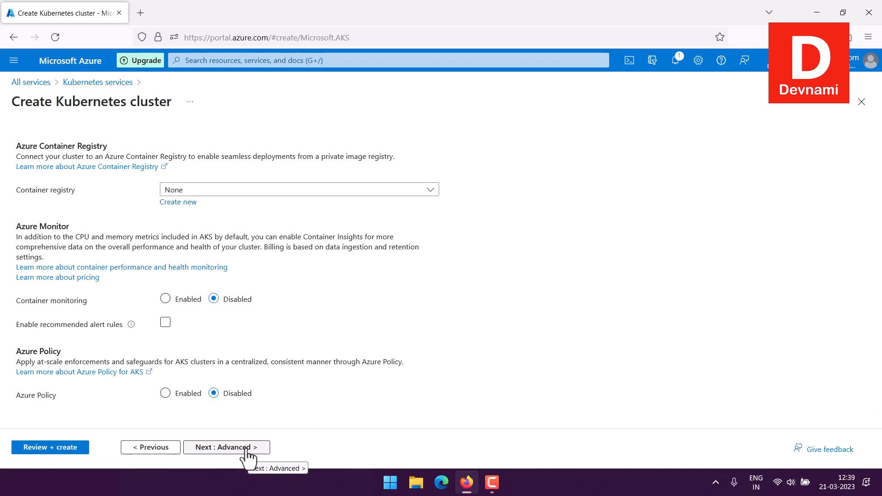
left_click(165, 393)
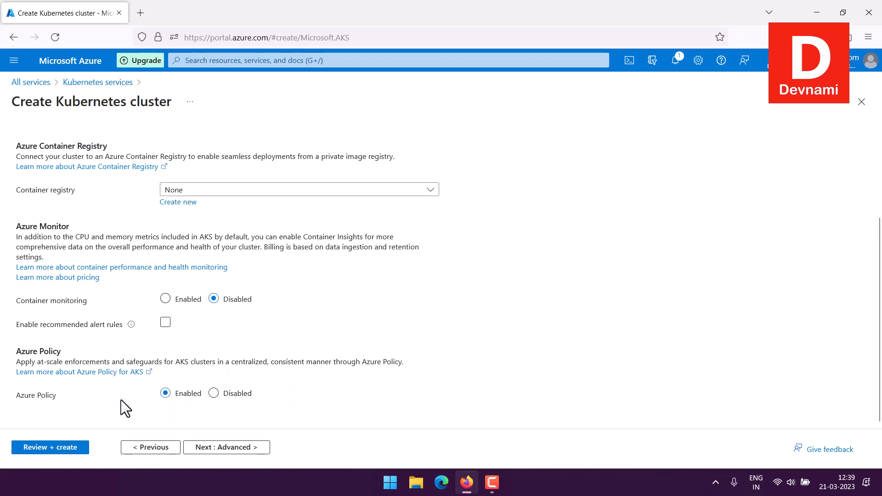
left_click(214, 394)
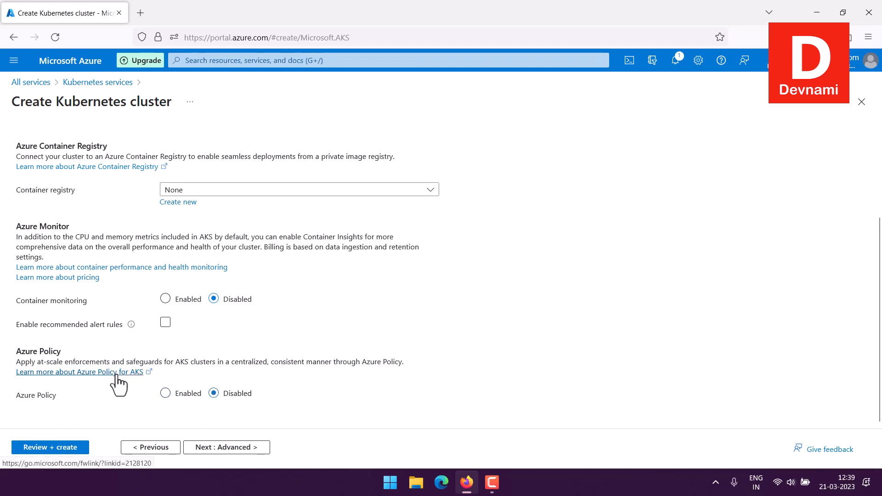
Go through the advanced settings and the tags settings without adding a tag or changing the infrastructure resource group.
left_click(227, 448)
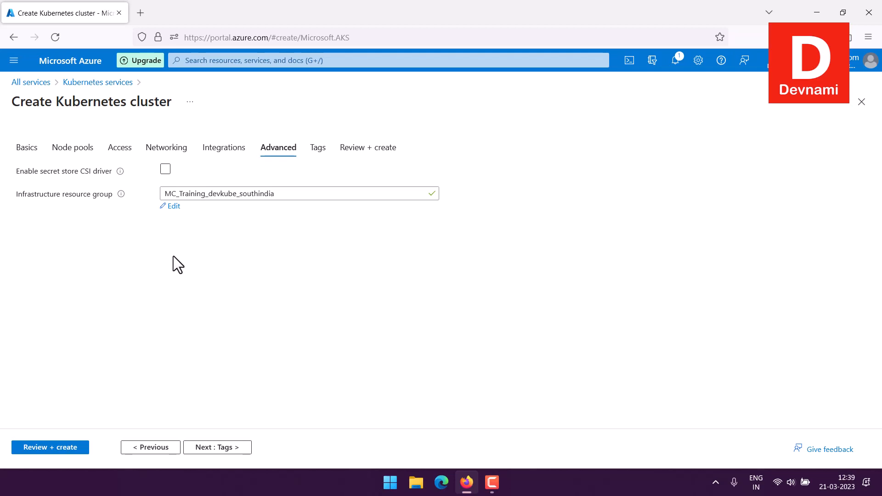
left_click(225, 448)
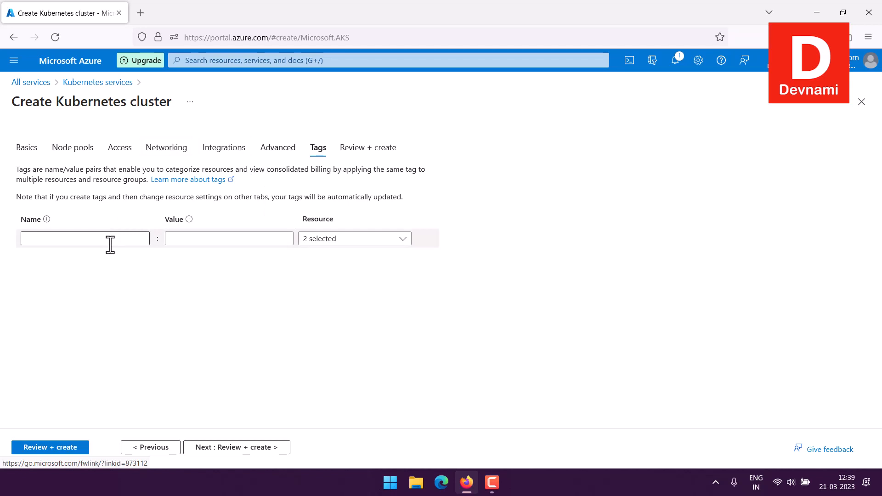
left_click(82, 239)
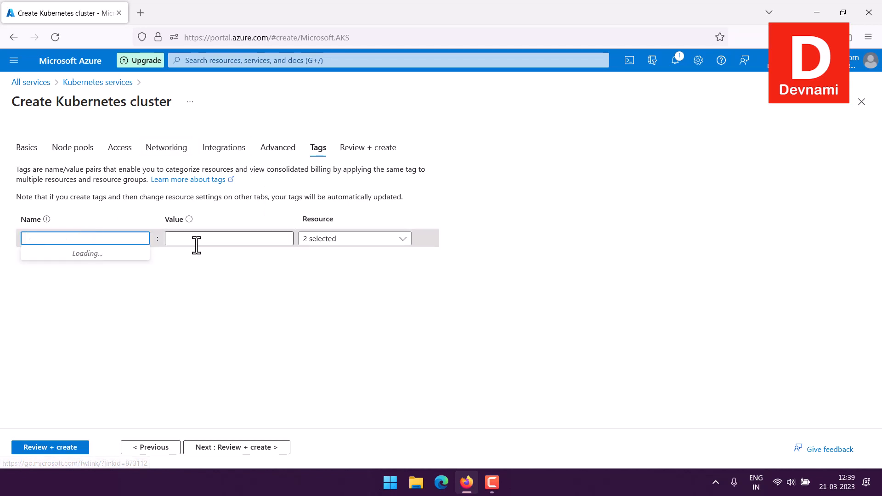
left_click(211, 297)
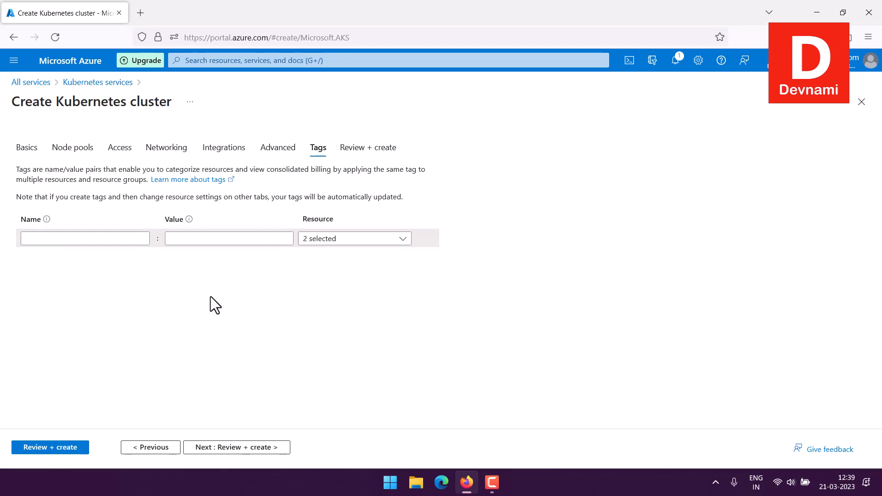
Proceed to the final review and examine the configuration summary from the basics through to the tags.
left_click(221, 447)
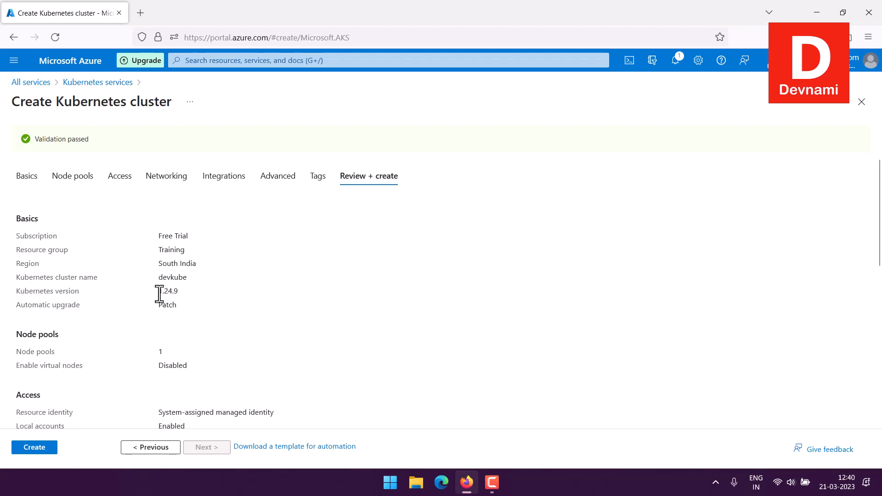
scroll(136, 275, "down", 3)
scroll(136, 270, "down", 1)
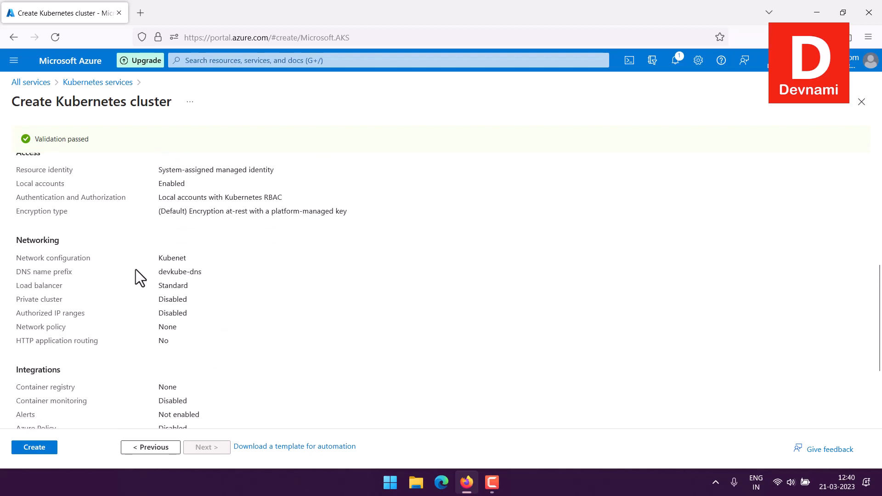
scroll(136, 269, "down", 2)
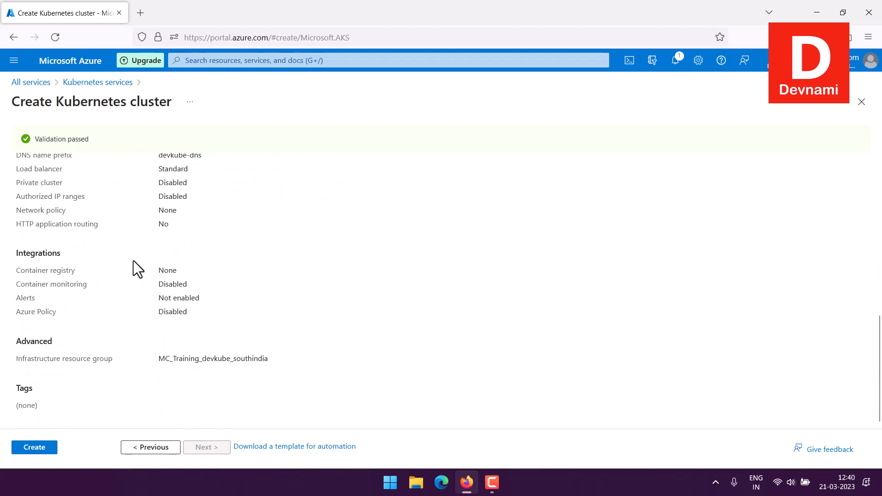
Recheck the networking, integrations, basics, node pool and access settings in the configuration summary.
left_click_drag(159, 155, 188, 222)
left_click_drag(164, 270, 221, 307)
left_click(168, 289)
left_click_drag(159, 270, 197, 270)
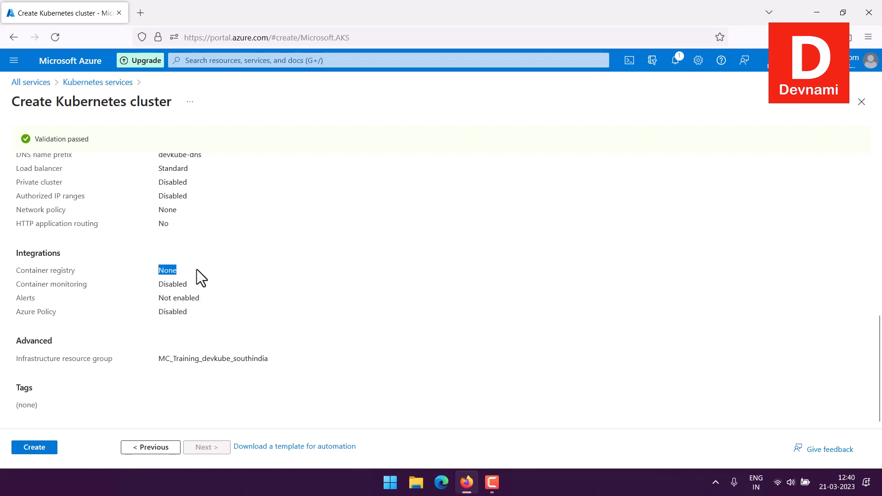
left_click(168, 293)
scroll(175, 292, "up", 8)
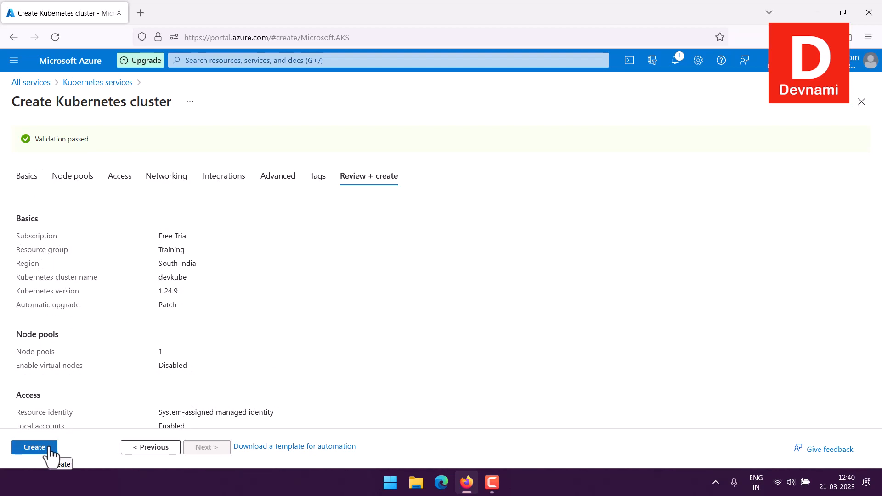
scroll(188, 296, "down", 3)
left_click_drag(158, 291, 354, 335)
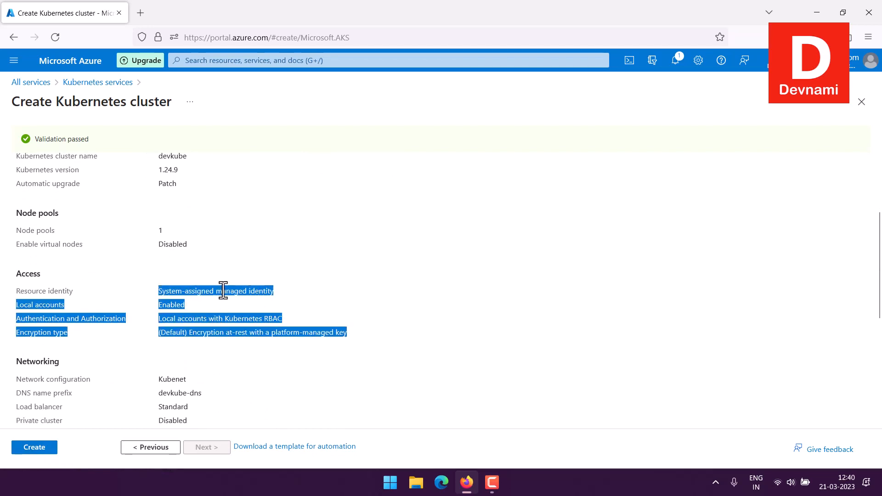
left_click(187, 257)
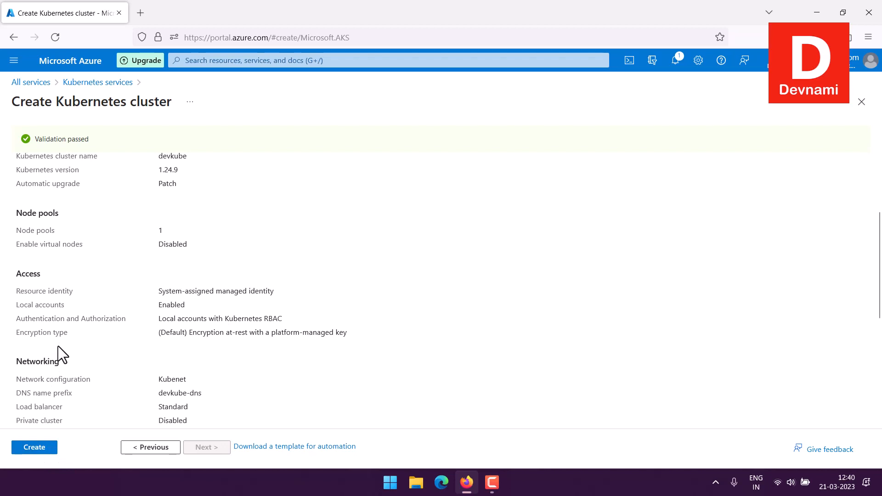
Create the Kubernetes cluster, wait for its deployment to complete, and open the deployed devkube resource.
left_click(44, 448)
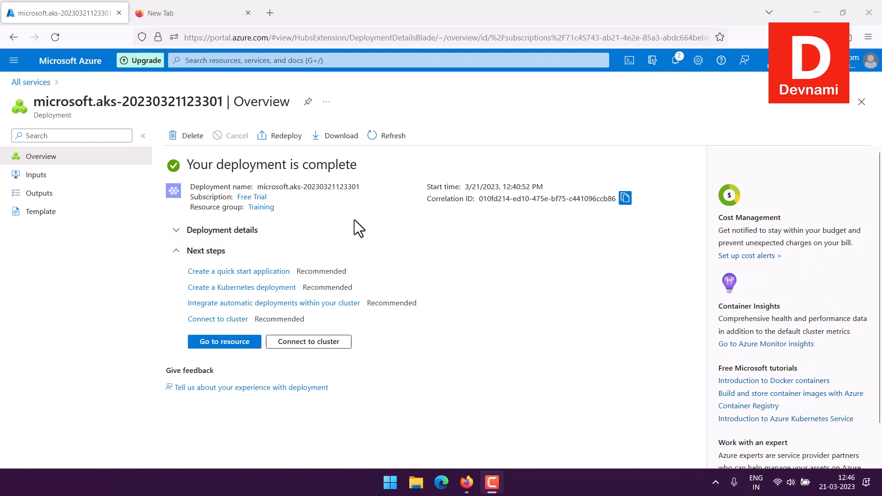
left_click_drag(225, 164, 360, 163)
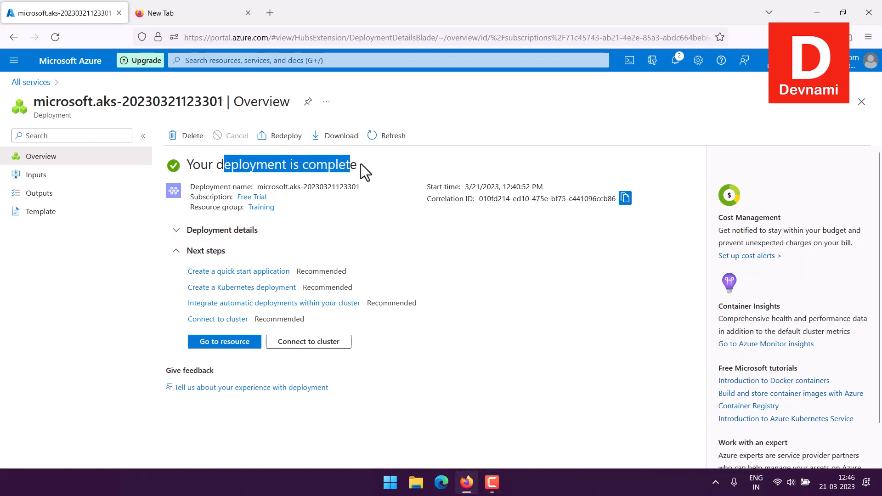
left_click(361, 164)
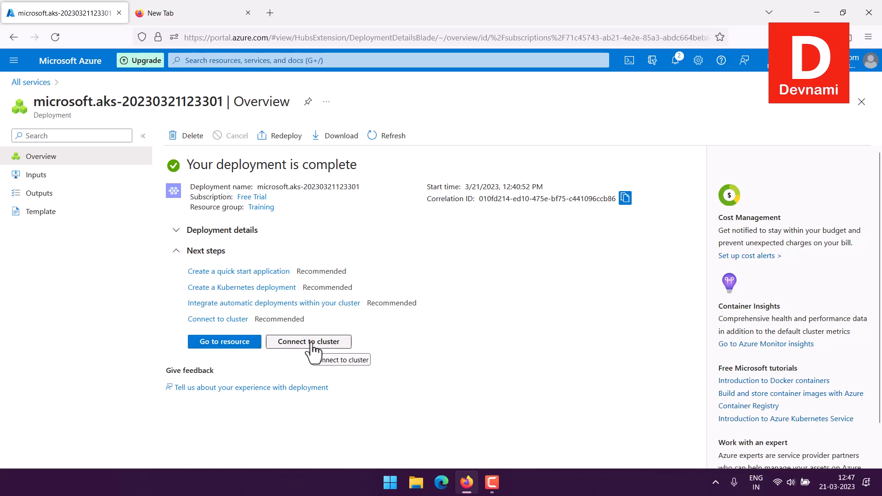
left_click(230, 342)
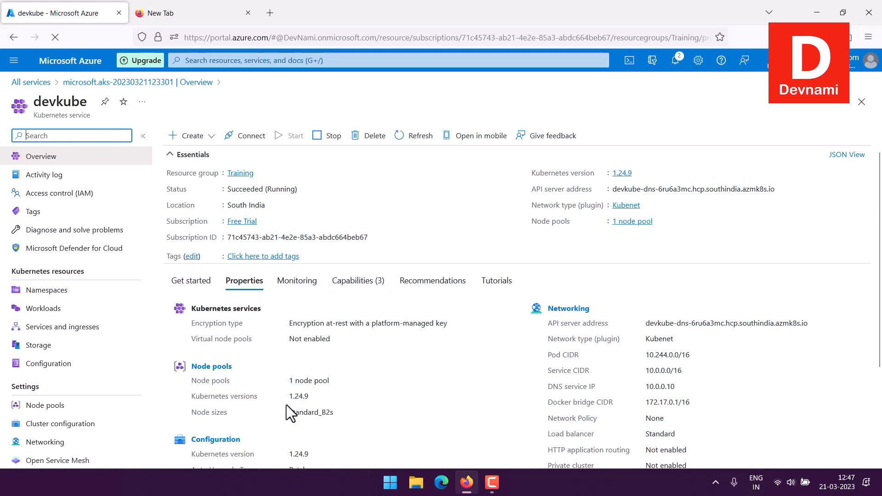
Review the devkube overview's properties, capabilities, recommendations, tutorials and getting-started options.
scroll(276, 441, "down", 1)
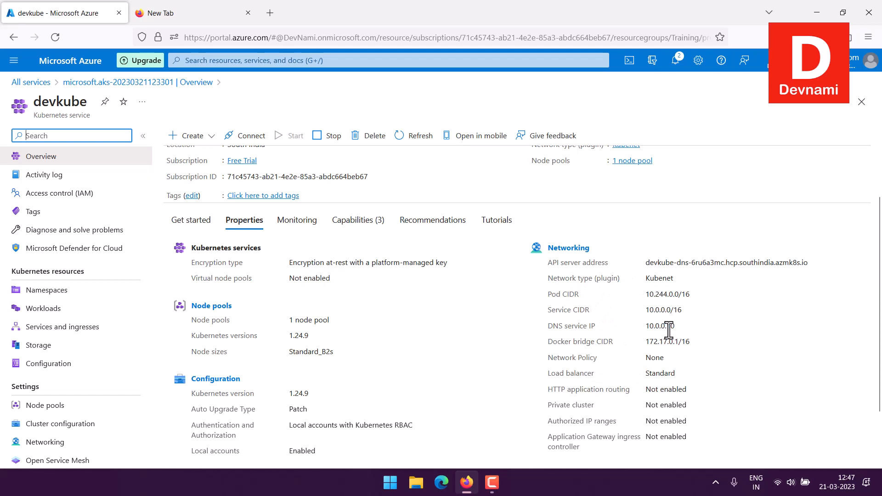
left_click(369, 221)
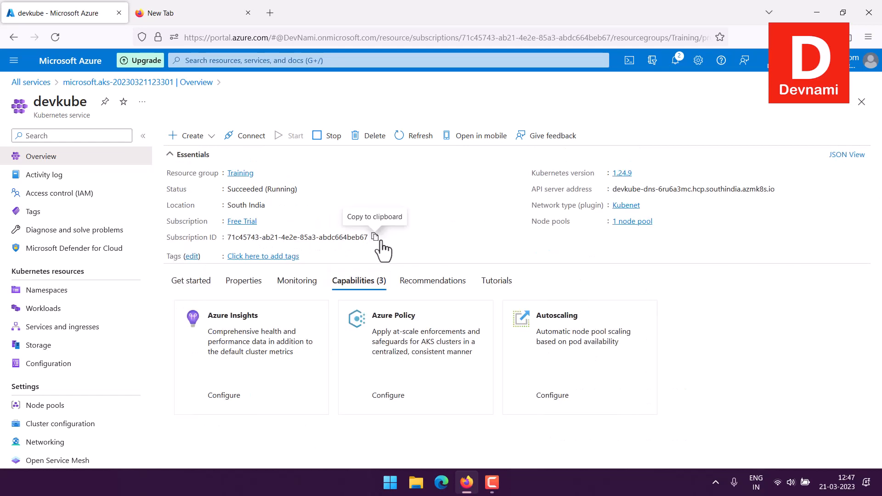
left_click(431, 281)
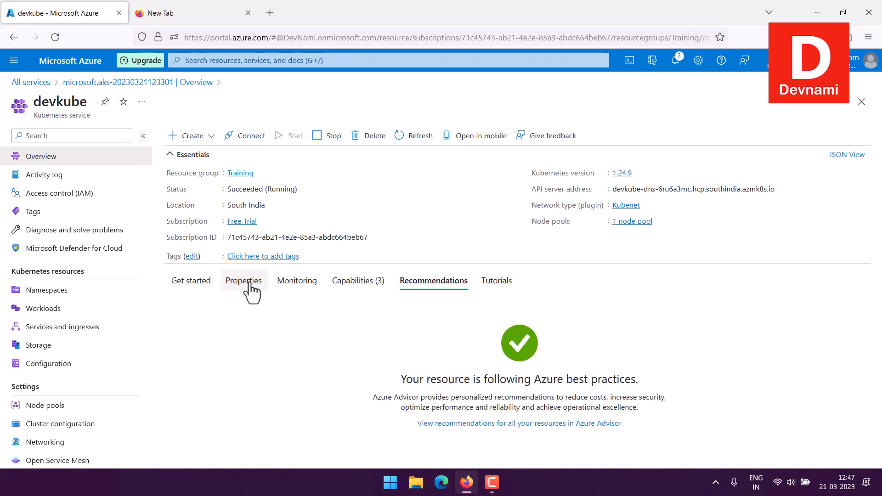
left_click(501, 283)
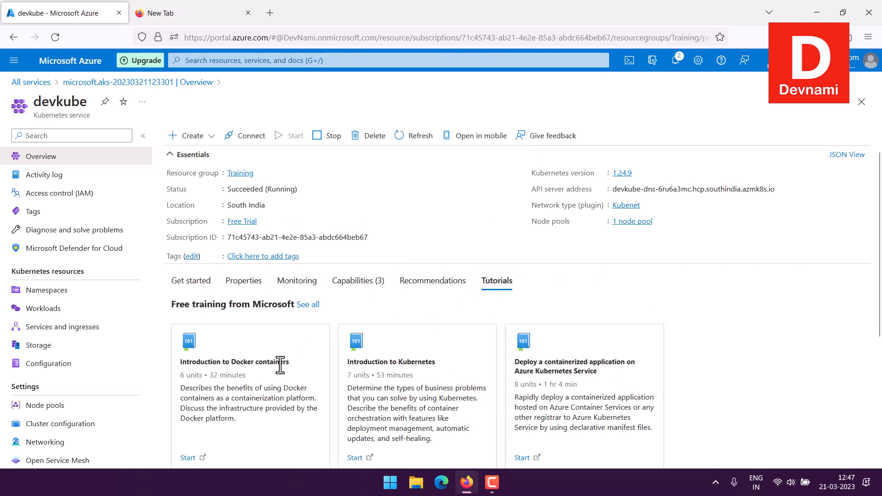
left_click(191, 281)
scroll(236, 340, "down", 1)
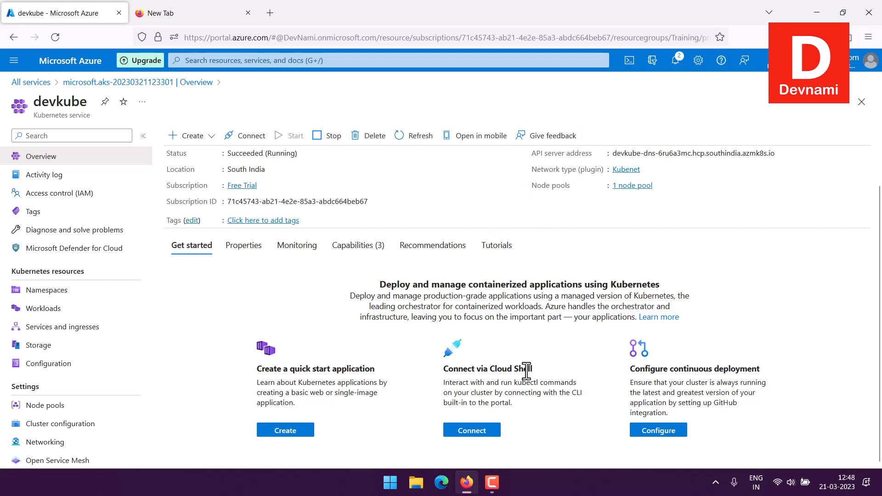
Open Azure Cloud Shell to view its environment choices, and close it without choosing Bash or PowerShell.
left_click(627, 60)
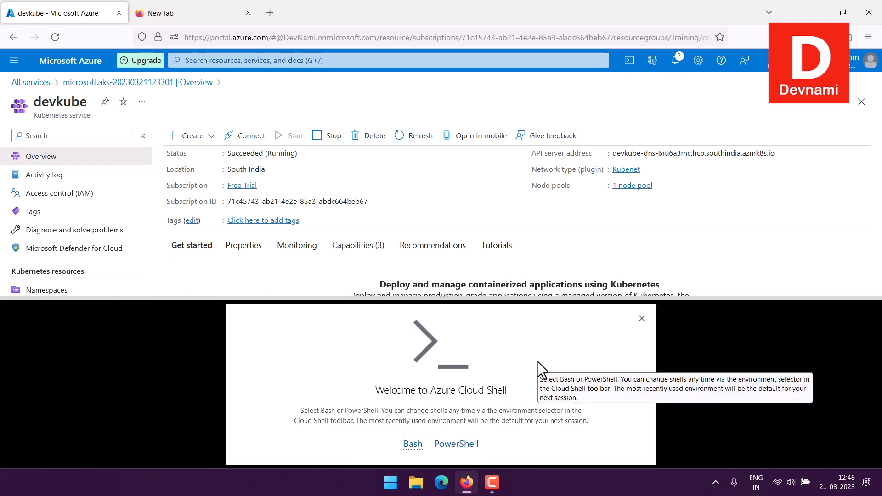
left_click(641, 319)
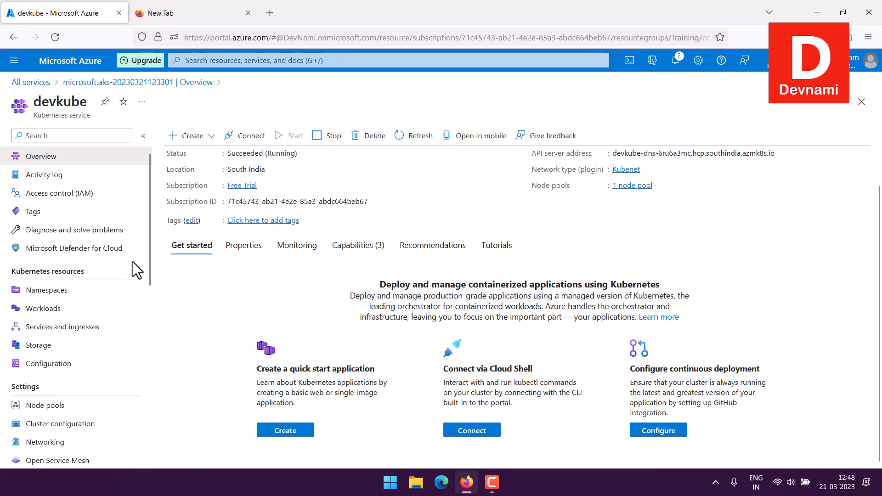
Look through the devkube settings, monitoring and automation sections, and view the requirements for automated deployments (preview).
scroll(133, 268, "down", 6)
scroll(133, 269, "down", 4)
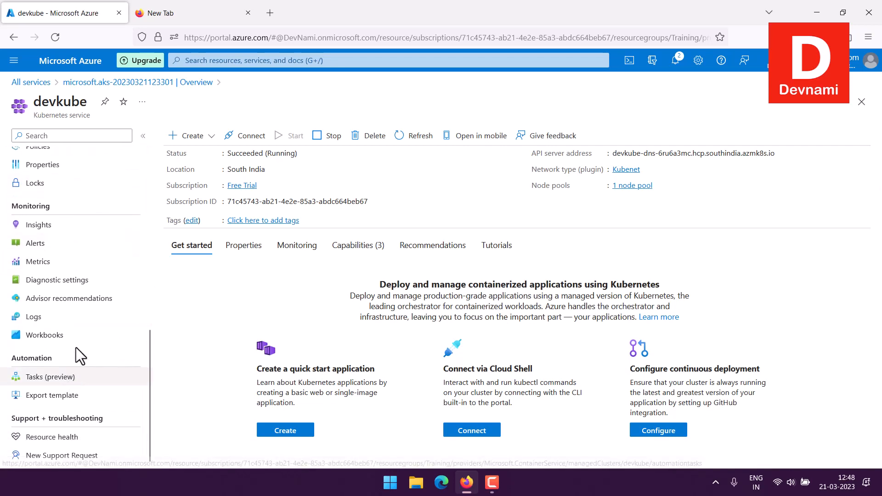
scroll(58, 239, "up", 5)
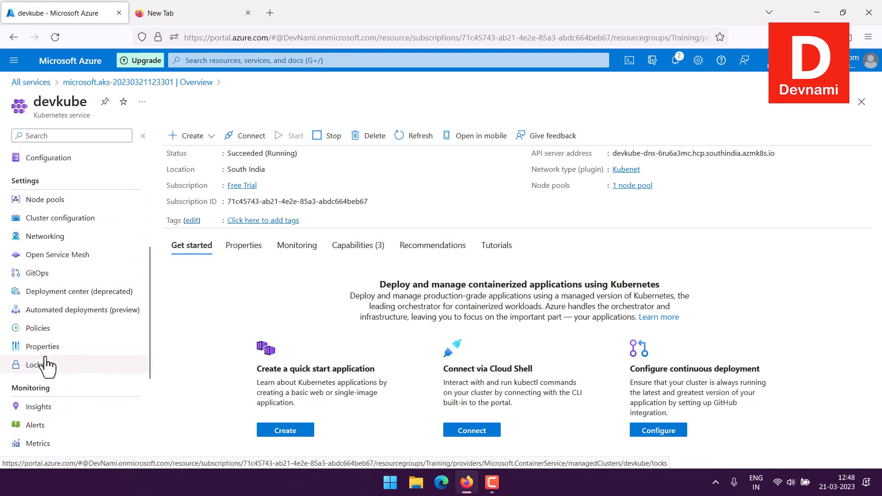
left_click(78, 317)
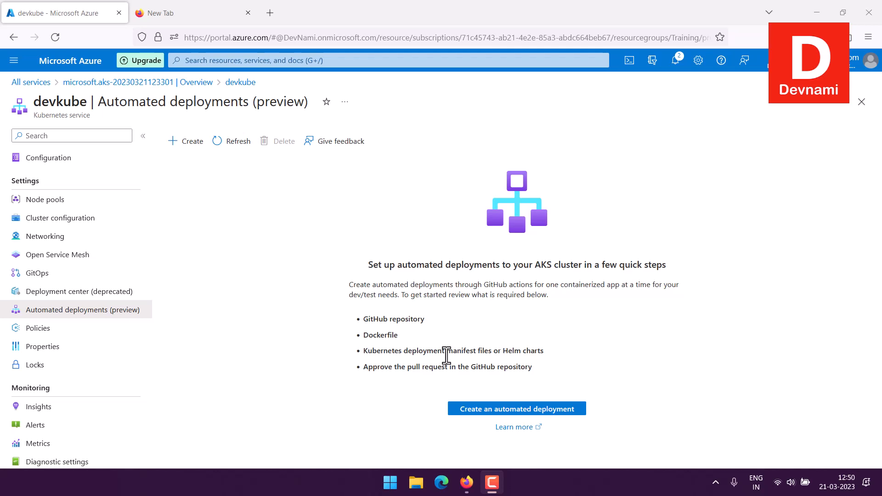
Open the cluster configuration settings and check the authentication and authorization choices without changing the selection.
scroll(58, 282, "up", 2)
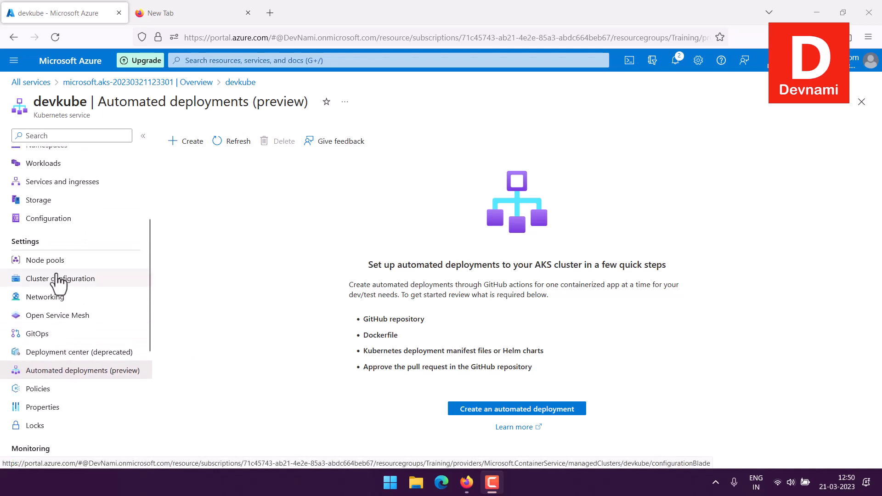
left_click(7, 284)
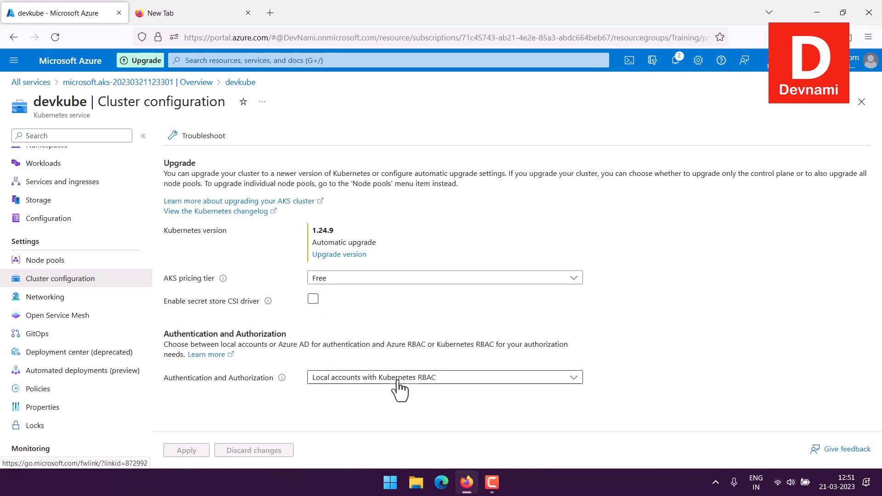
left_click(338, 379)
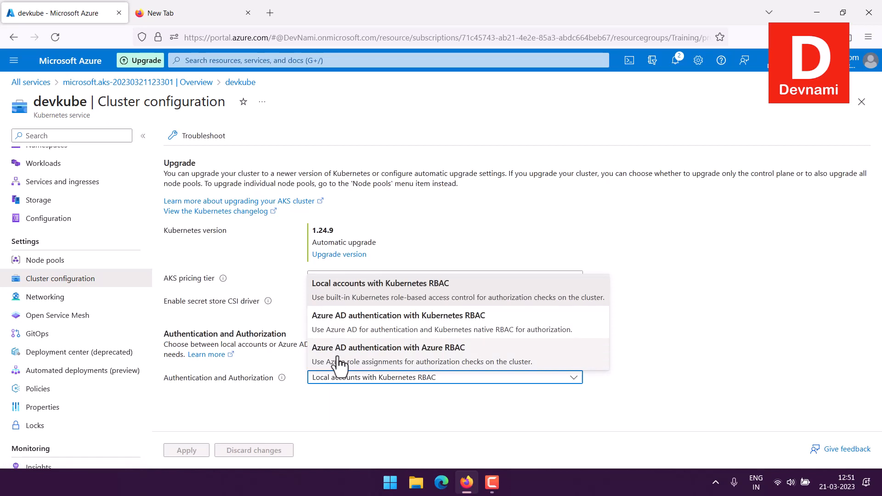
left_click(277, 387)
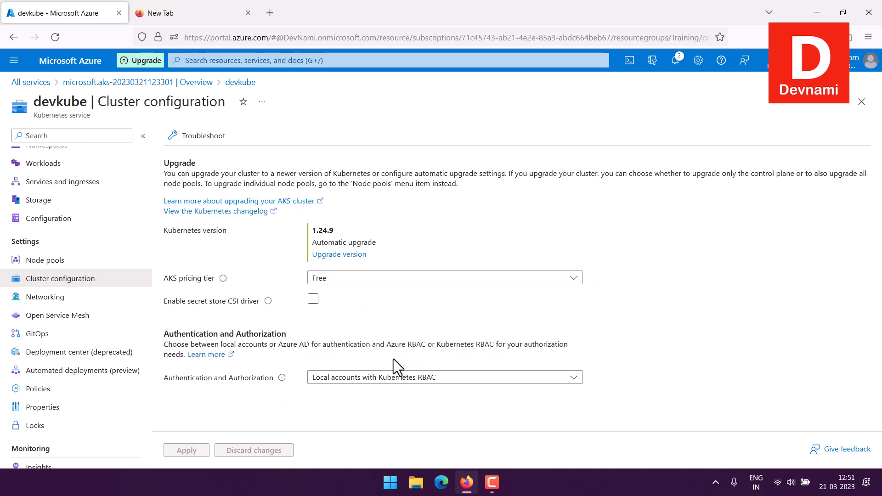
Return to the devkube overview, read the commands for connecting to the cluster, and close the instructions.
scroll(41, 225, "up", 2)
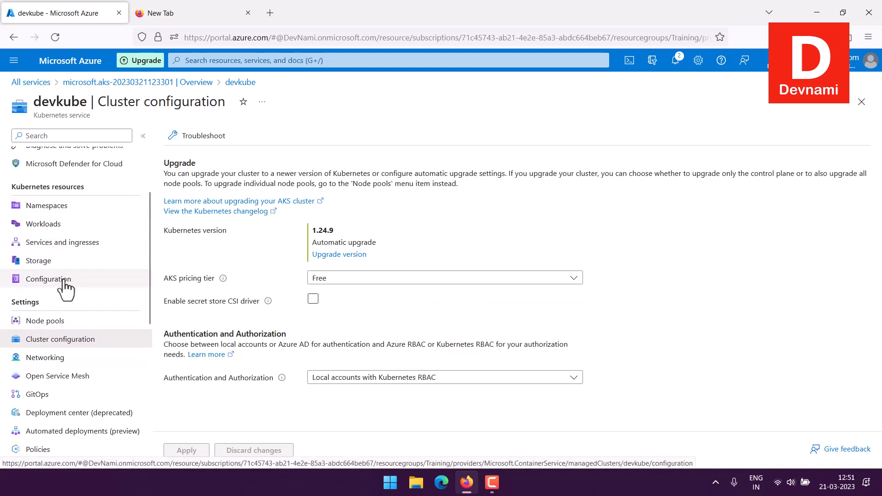
scroll(109, 295, "up", 3)
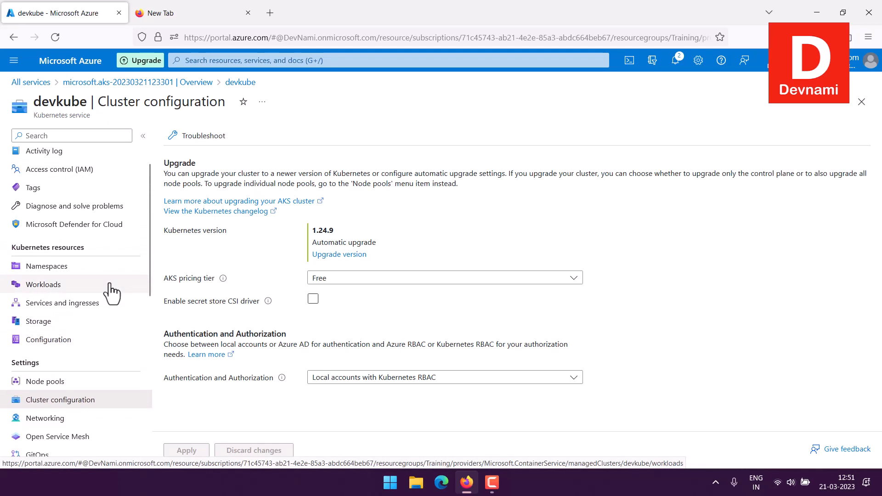
scroll(118, 253, "up", 1)
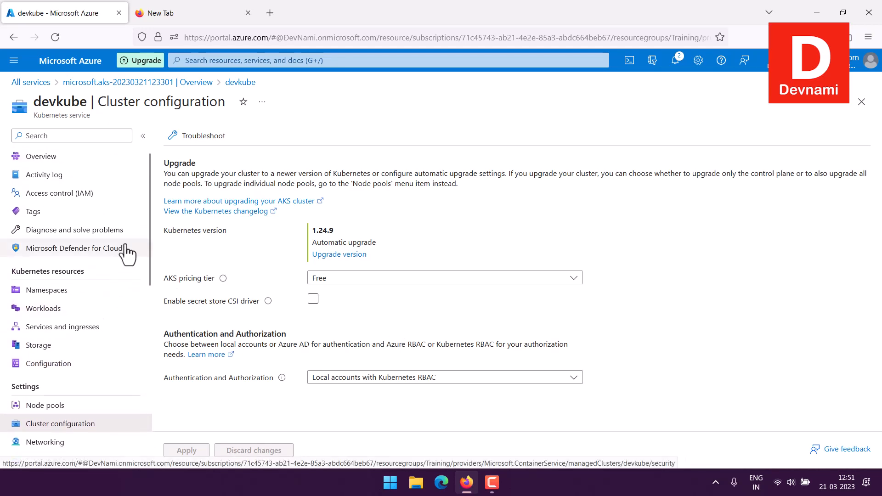
left_click(68, 157)
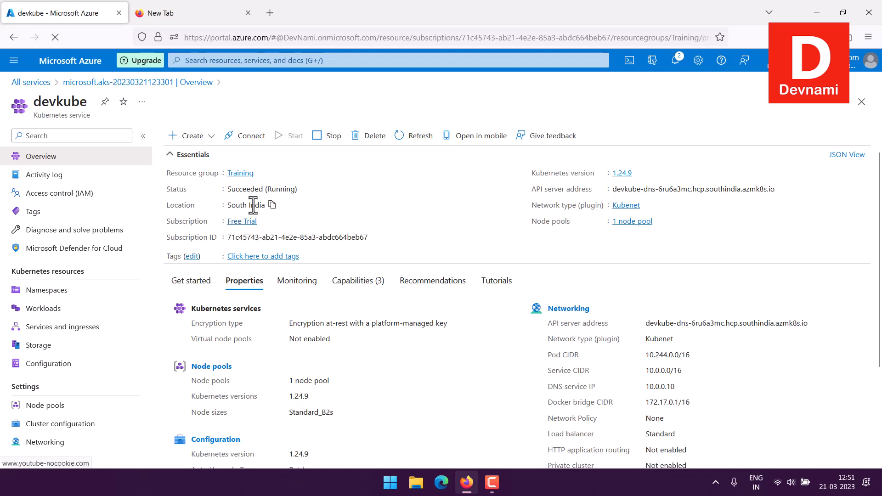
left_click(236, 139)
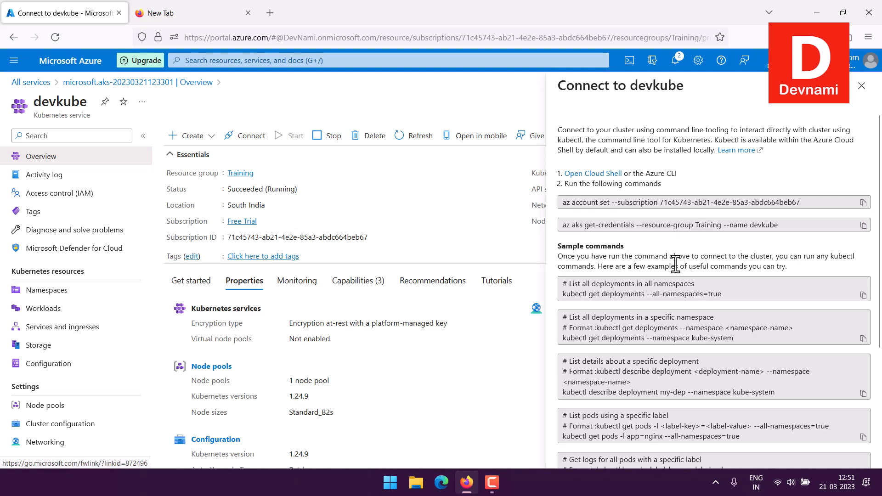
scroll(680, 261, "down", 3)
scroll(629, 246, "up", 3)
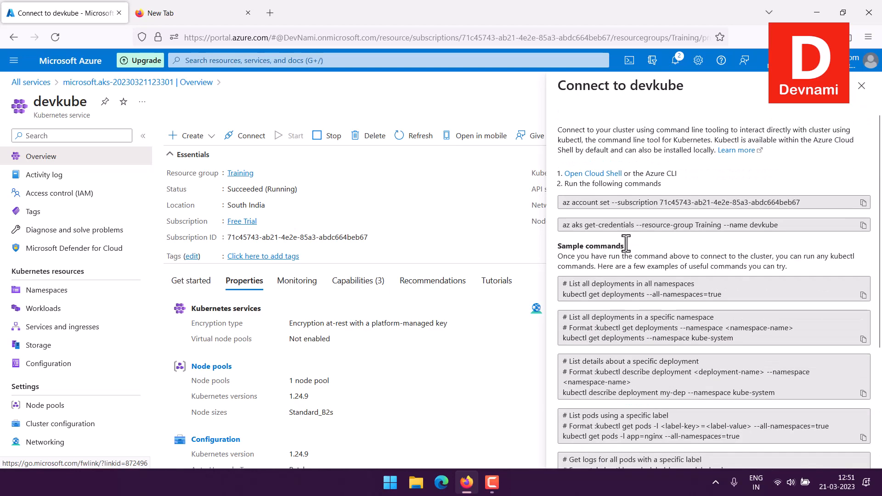
left_click(861, 86)
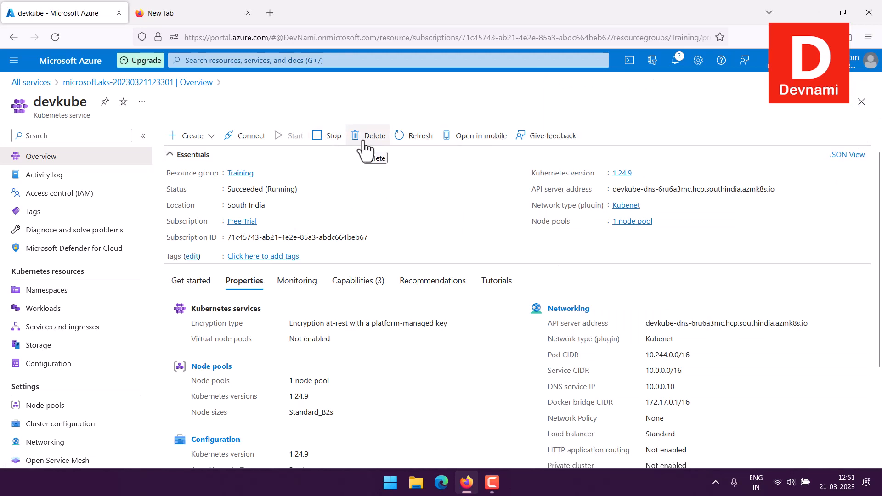
Check the options for creating something on the cluster, including YAML and quick start application, and dismiss them.
left_click(208, 137)
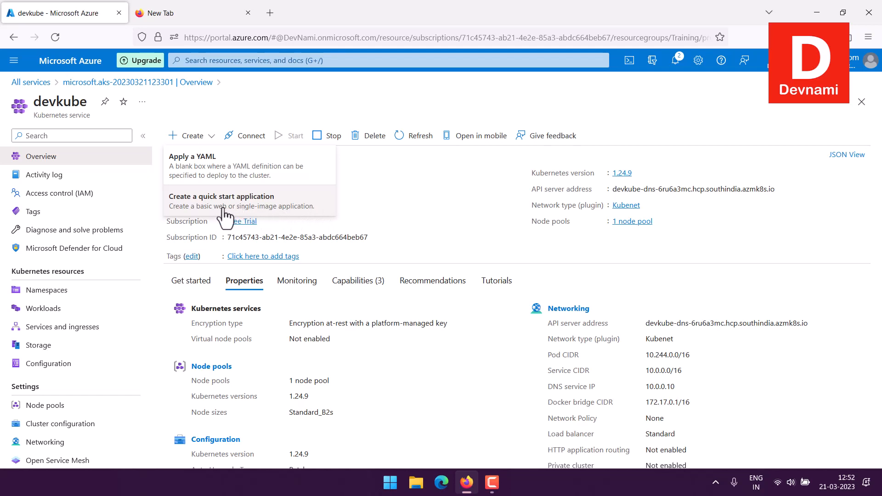
left_click(420, 193)
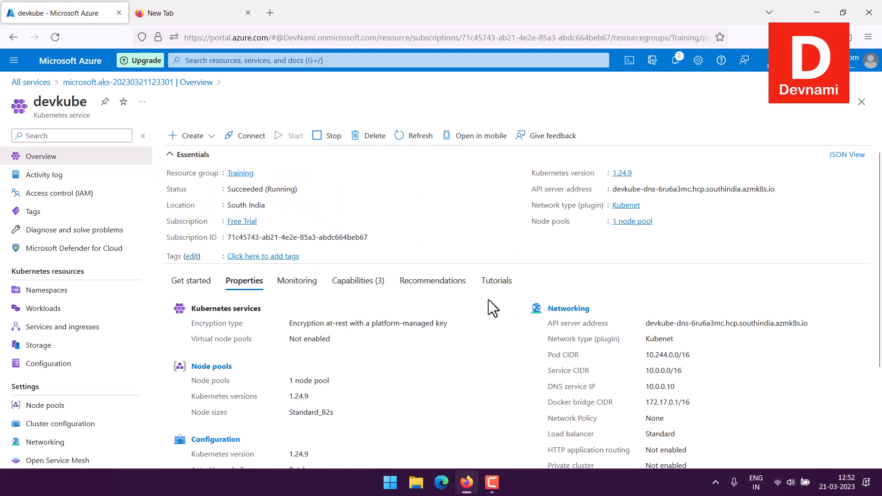